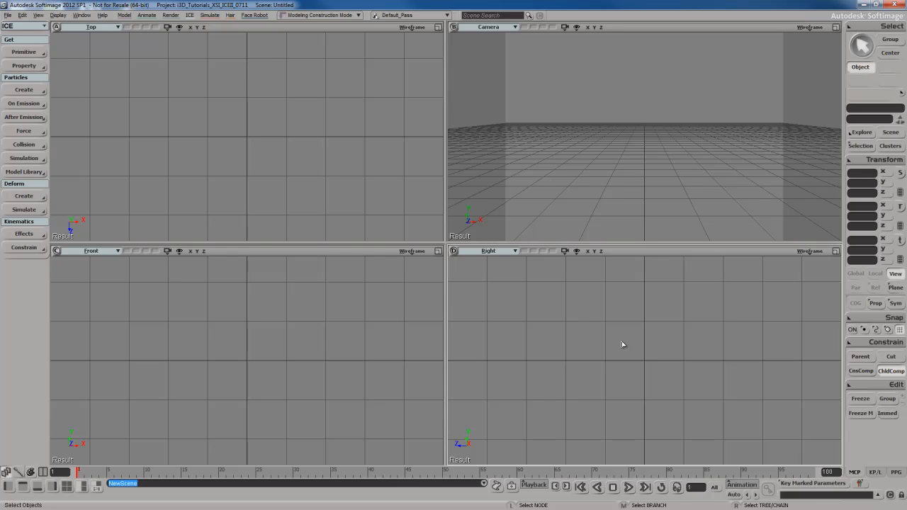
Step: Load the Example_04_Post_Sim_Effect_Gradient scene and switch to the layout combining Explorer, Camera and ICE Tree, with a slightly narrower Explorer
{"action": "key", "text": "ctrl+o"}
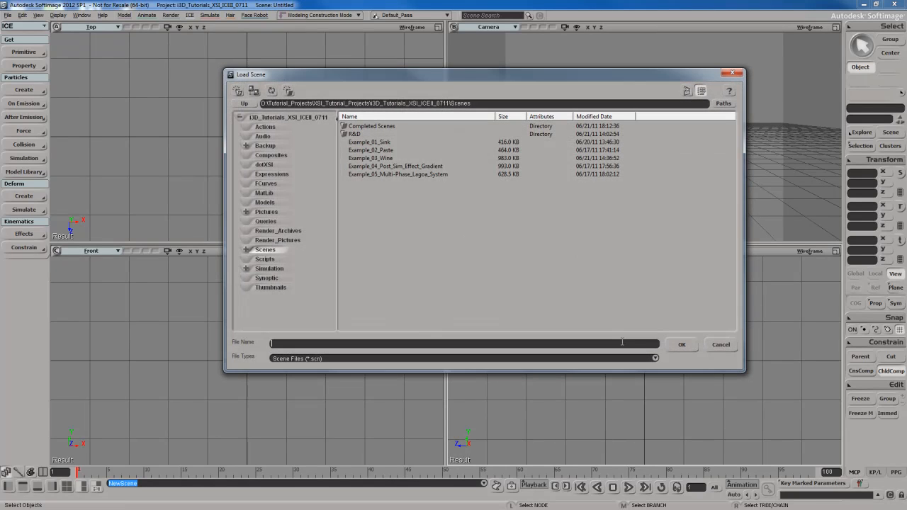
{"action": "left_click", "coordinate": [397, 167]}
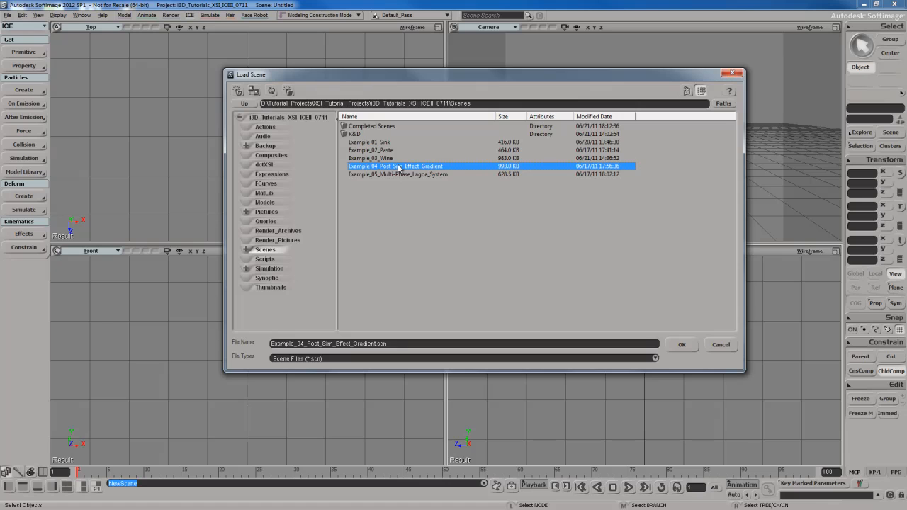
{"action": "double_click", "coordinate": [402, 167]}
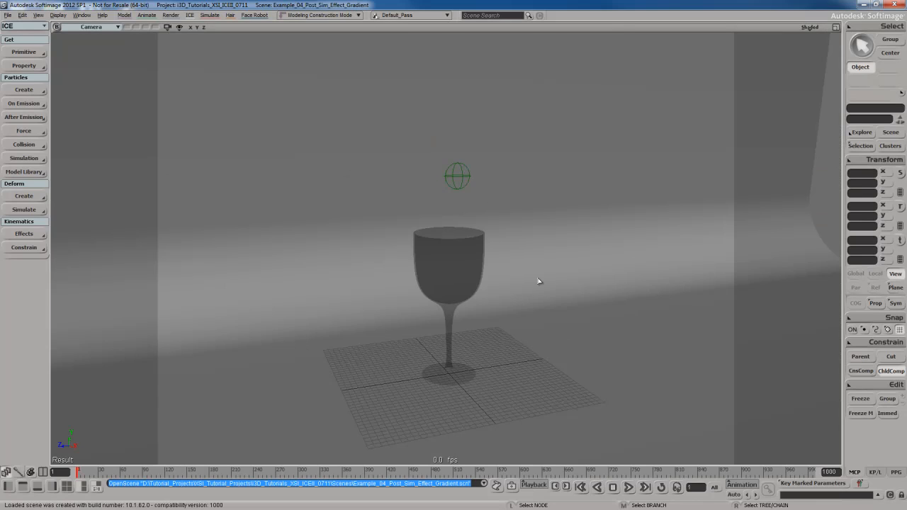
{"action": "left_click", "coordinate": [96, 487]}
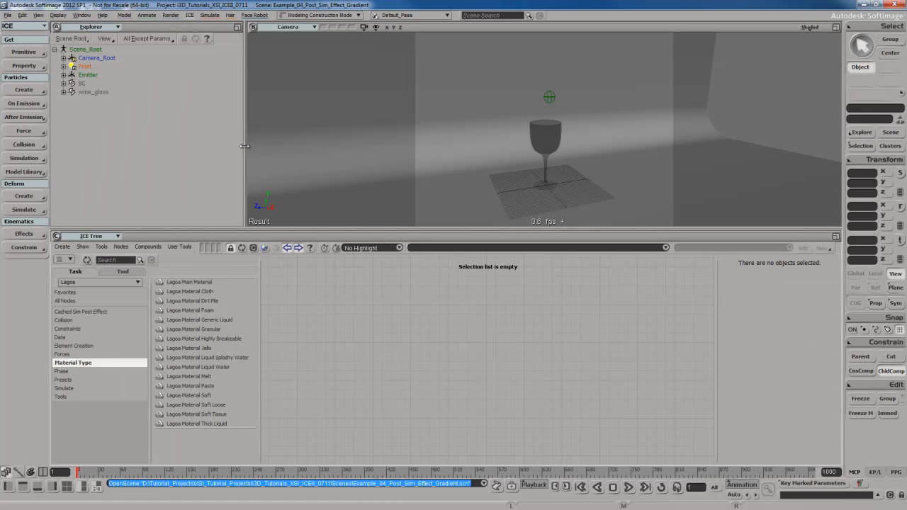
{"action": "left_click_drag", "start_coordinate": [242, 149], "coordinate": [227, 149]}
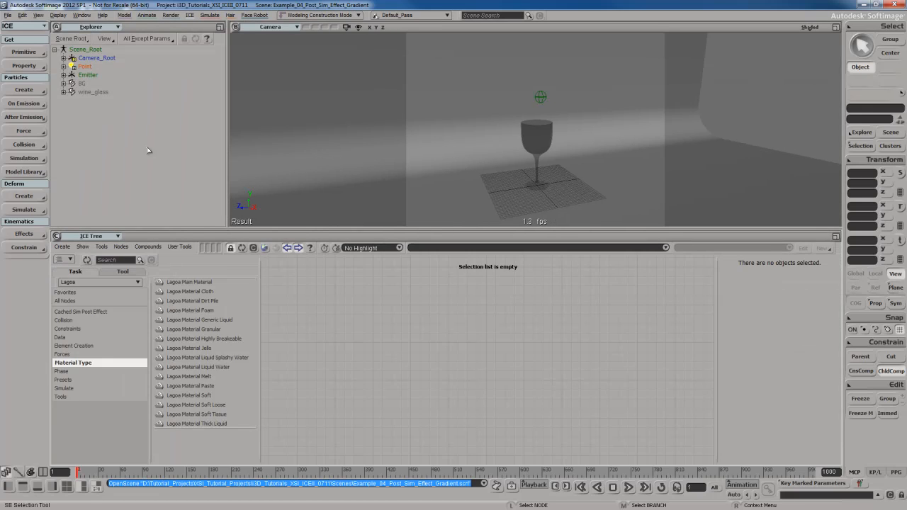
Step: Create a Lagoa Volume Emission from the Emitter null, picking wine_glass as the geometry collider
{"action": "left_click", "coordinate": [34, 92]}
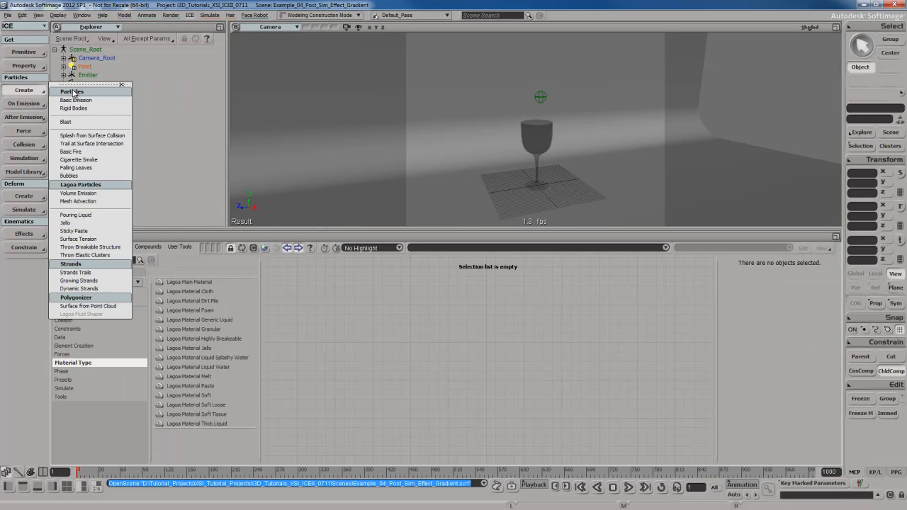
{"action": "left_click", "coordinate": [78, 193]}
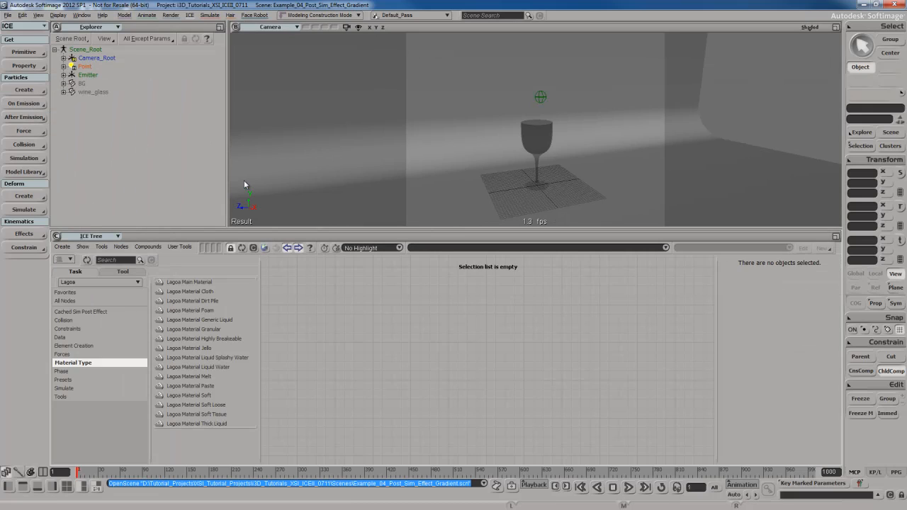
{"action": "left_click", "coordinate": [92, 79]}
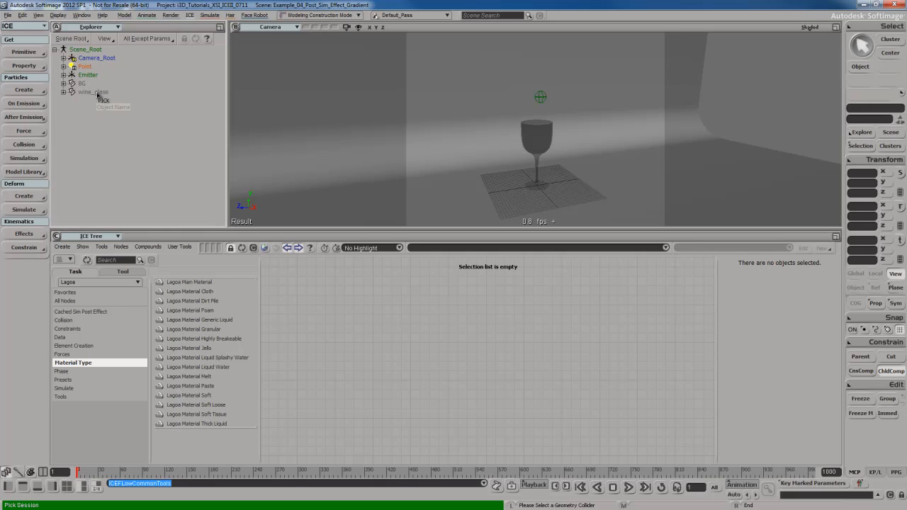
{"action": "left_click", "coordinate": [98, 93]}
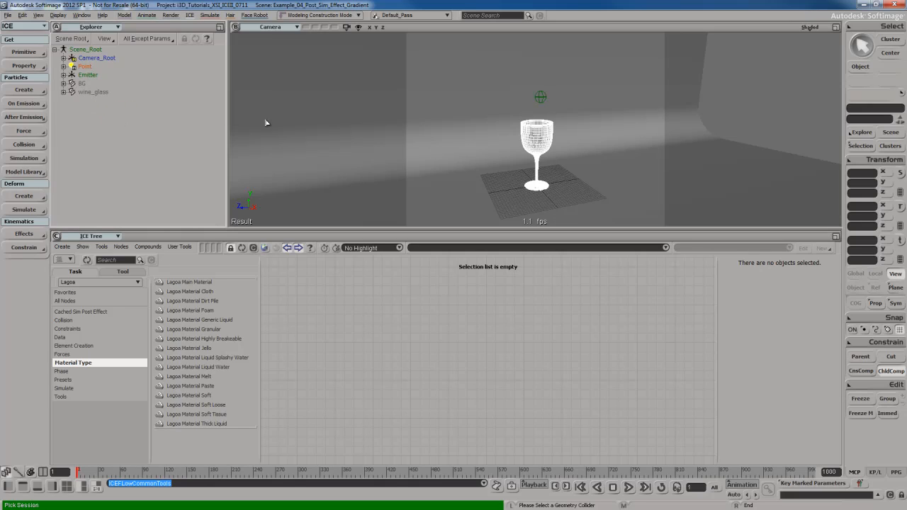
{"action": "right_click", "coordinate": [439, 176]}
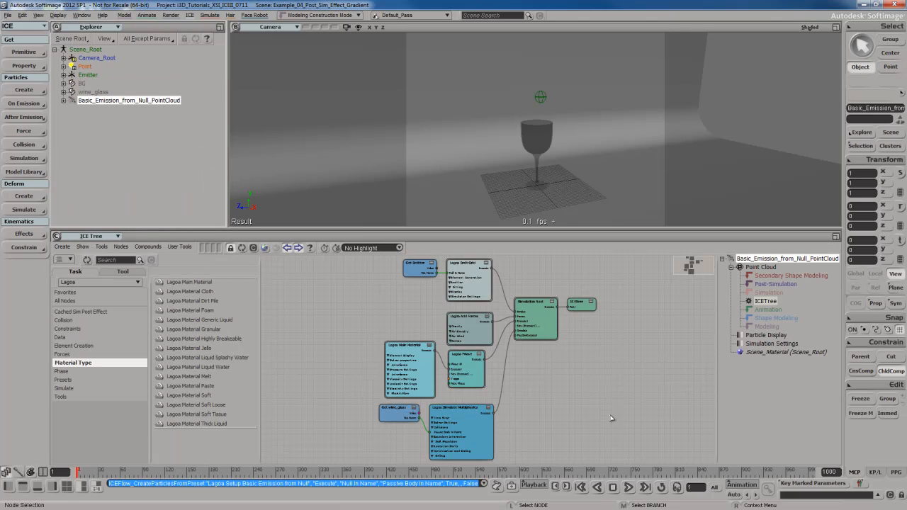
Step: Replace the Lagoa Main Material node with a Lagoa Material Liquid Water node connected to the Execute1 port of Lagoa Phase
{"action": "left_click_drag", "start_coordinate": [424, 364], "coordinate": [408, 350]}
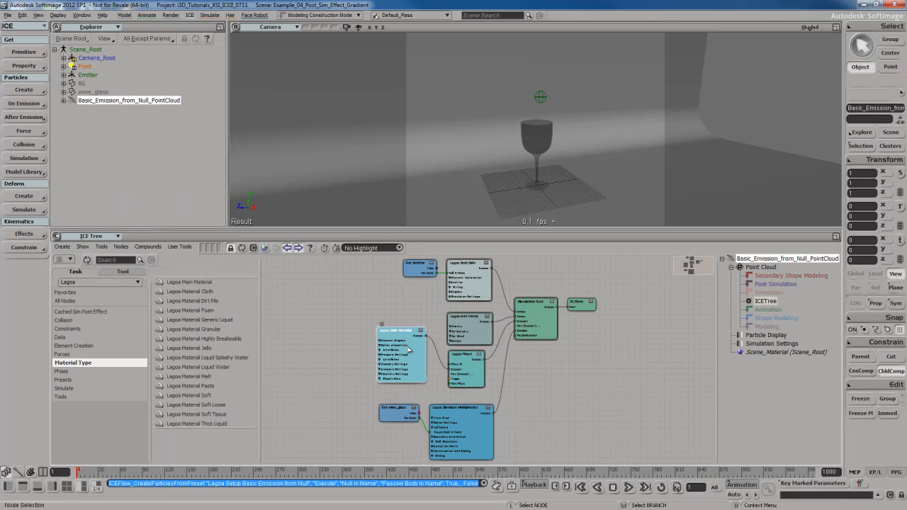
{"action": "key", "text": "Delete"}
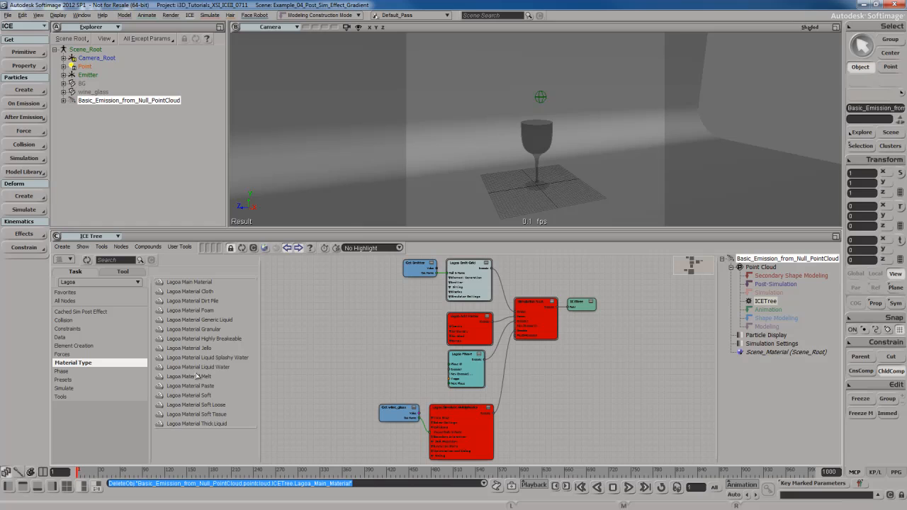
{"action": "left_click_drag", "start_coordinate": [193, 371], "coordinate": [439, 376]}
{"action": "scroll", "coordinate": [413, 376], "scroll_direction": "up", "scroll_amount": 3}
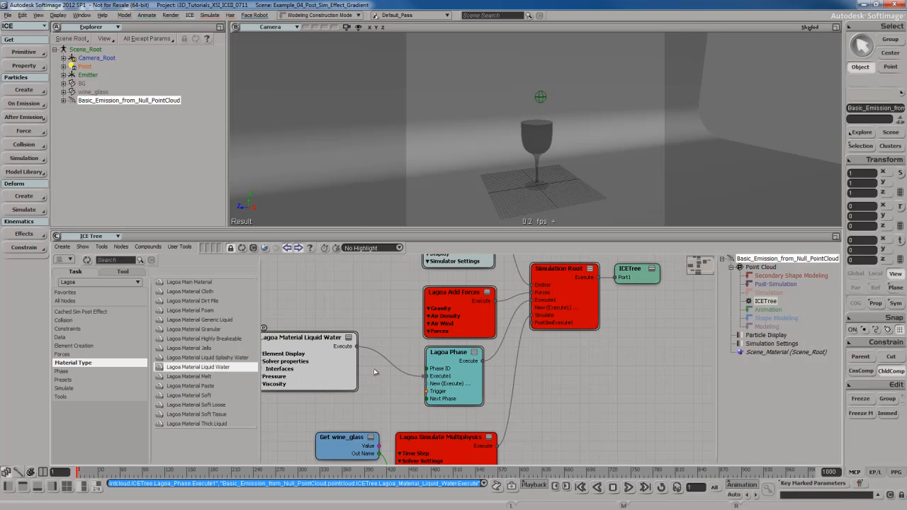
Step: Disable air density in Lagoa Add Forces and connect a new Lagoa Air Density node to its Force1 port
{"action": "double_click", "coordinate": [452, 292]}
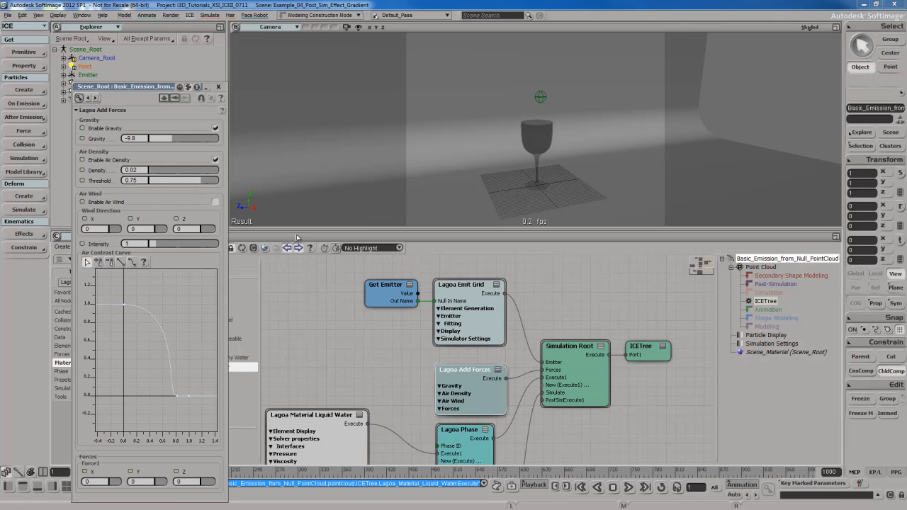
{"action": "left_click", "coordinate": [215, 161]}
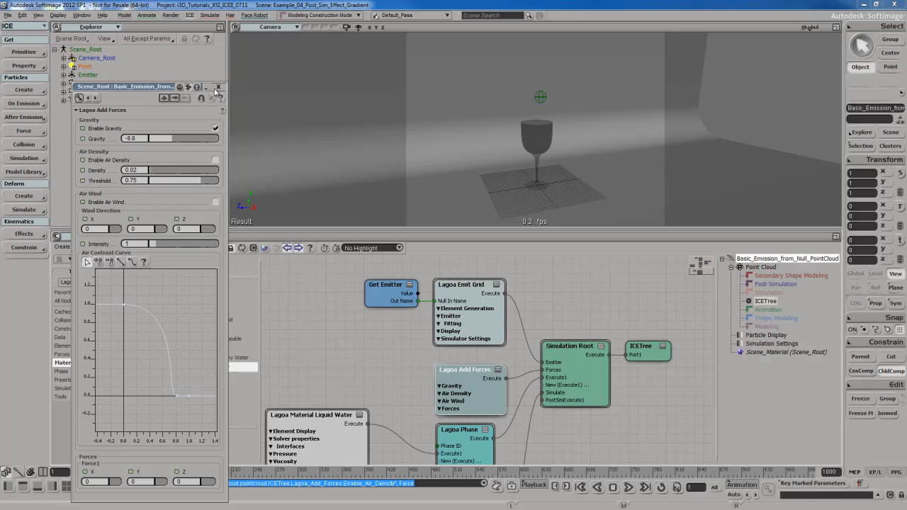
{"action": "left_click", "coordinate": [64, 354]}
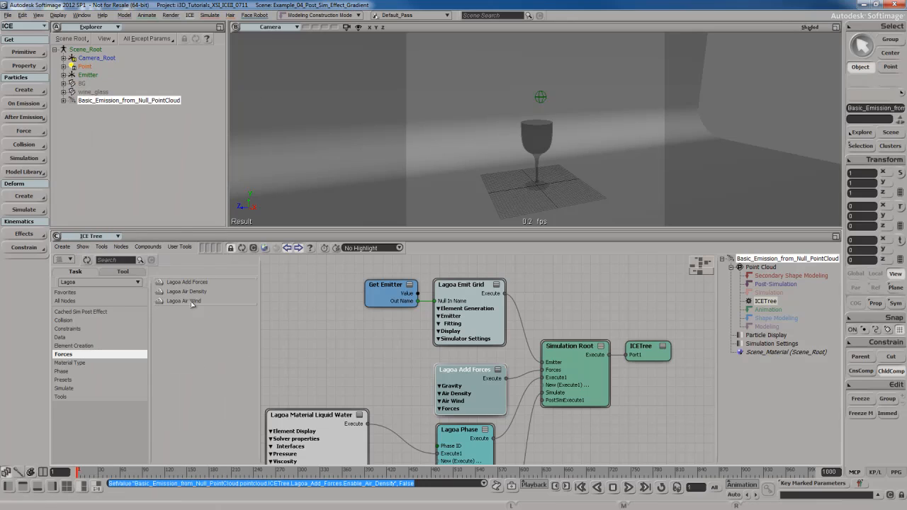
{"action": "left_click_drag", "start_coordinate": [188, 294], "coordinate": [461, 379]}
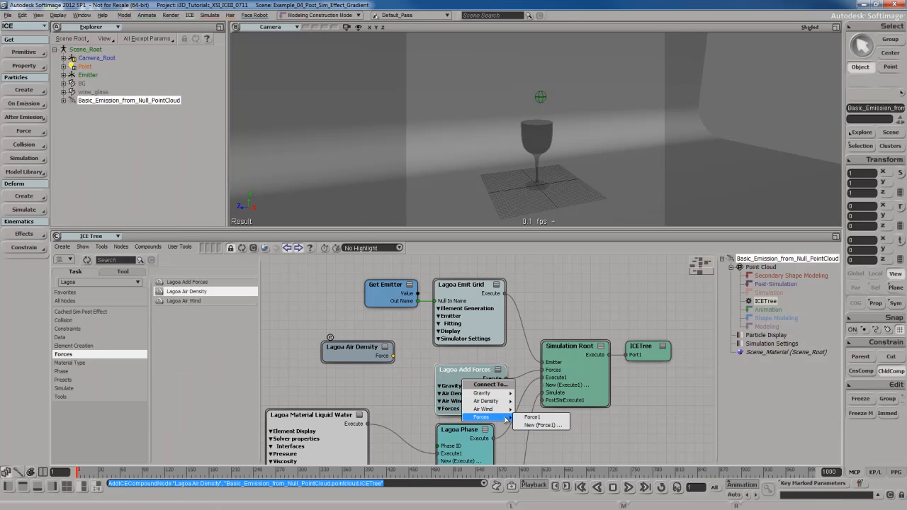
{"action": "left_click", "coordinate": [530, 417]}
Step: In Lagoa Emit Grid, set Resolution Per Unit to 0.4, Generate to Hex and Emit Rate to Every Frame
{"action": "double_click", "coordinate": [498, 312]}
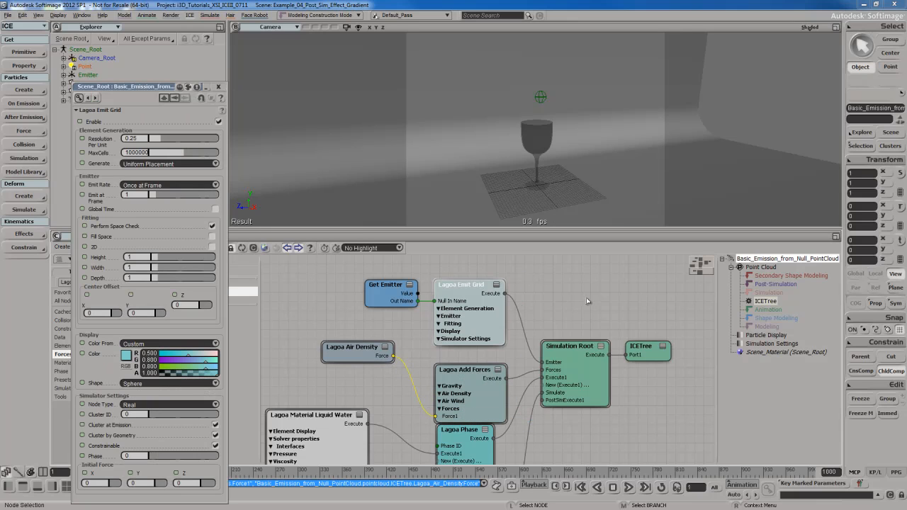
{"action": "left_click", "coordinate": [220, 93]}
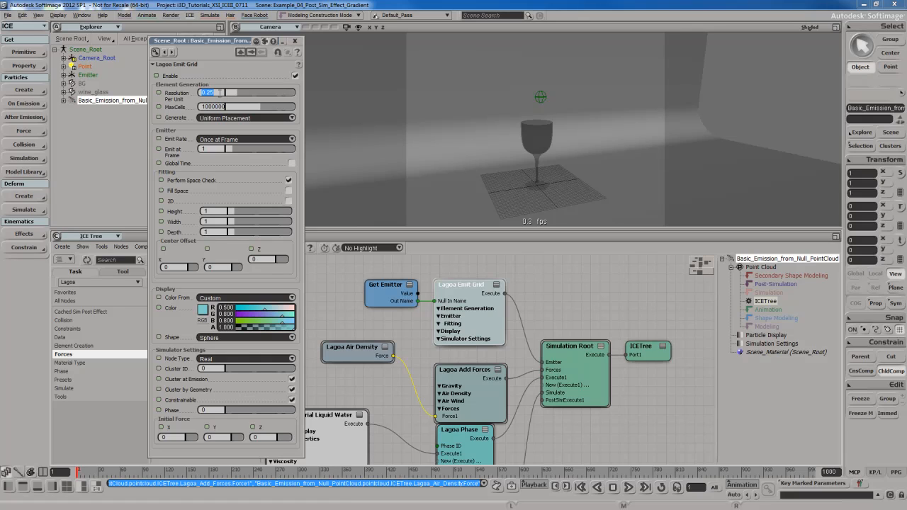
{"action": "type", "text": ".4"}
{"action": "key", "text": "Return"}
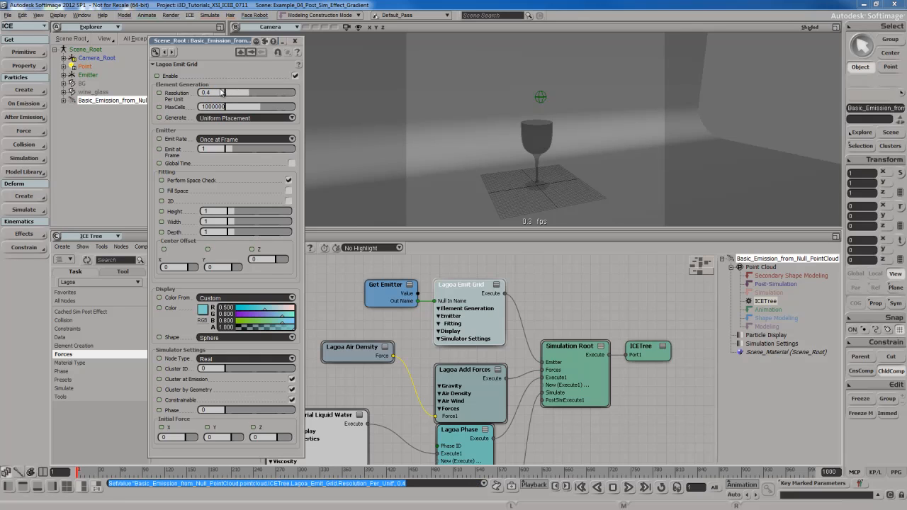
{"action": "left_click", "coordinate": [258, 118]}
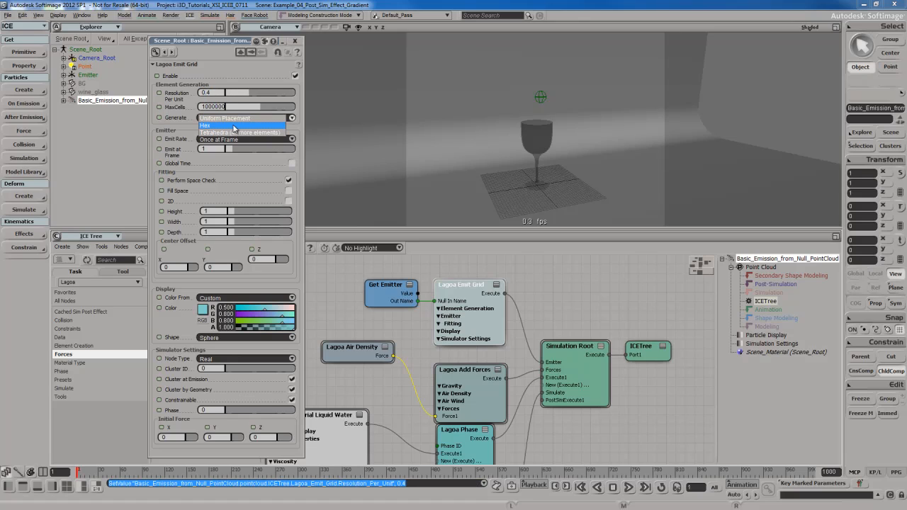
{"action": "left_click", "coordinate": [243, 132]}
{"action": "left_click", "coordinate": [239, 140]}
{"action": "left_click", "coordinate": [241, 149]}
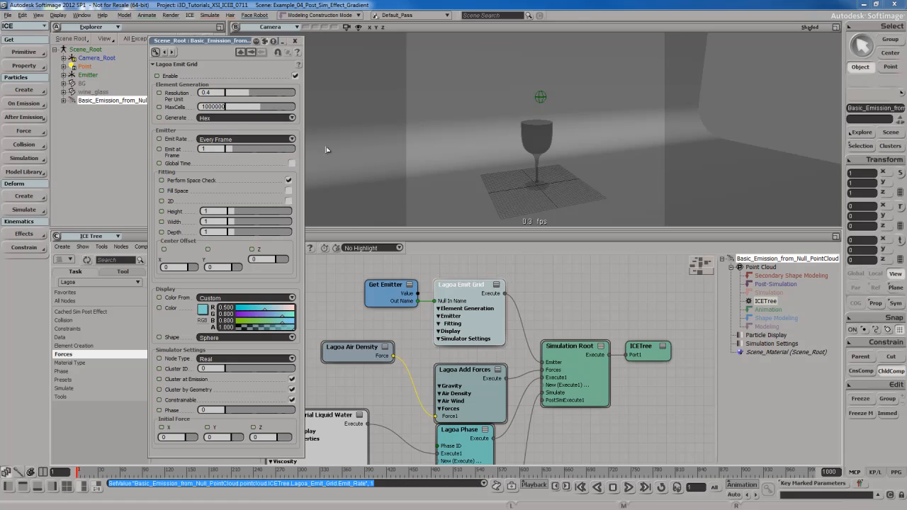
Step: Set the Lagoa Emit Grid's initial force to -5 in Y and 5 in Z, and close its properties
{"action": "left_click", "coordinate": [210, 437]}
{"action": "key", "text": "Return"}
{"action": "left_click", "coordinate": [295, 40]}
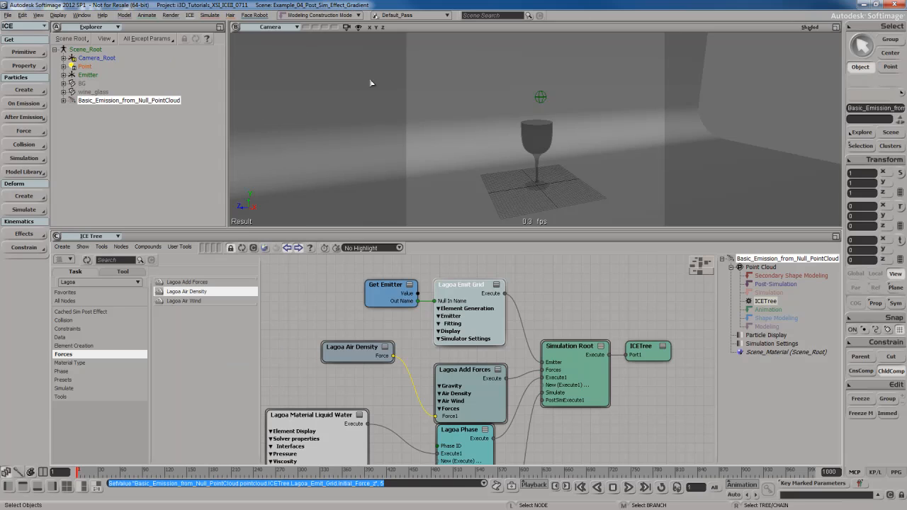
Step: Play the simulation with a close view of the wine glass to check how the liquid pours in, and stop playback
{"action": "key", "text": "alt+v"}
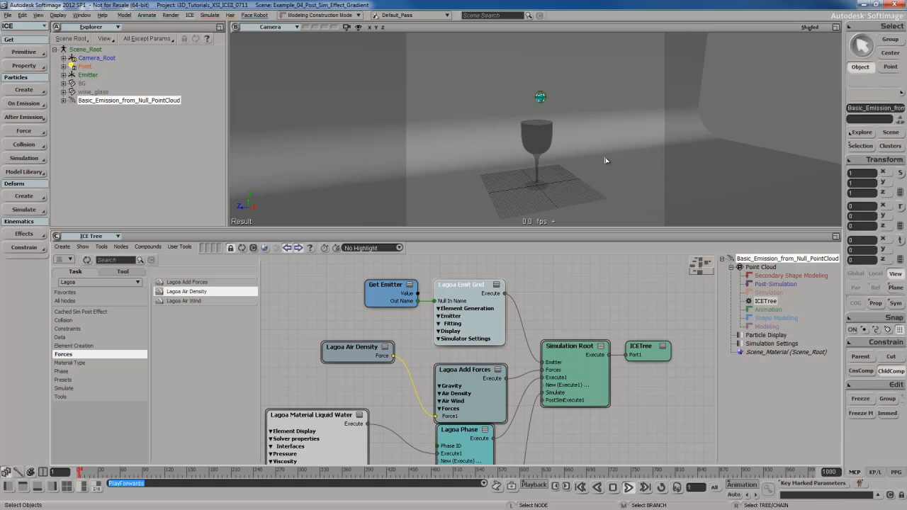
{"action": "key", "text": "s"}
{"action": "scroll", "coordinate": [591, 158], "scroll_direction": "up", "scroll_amount": 5}
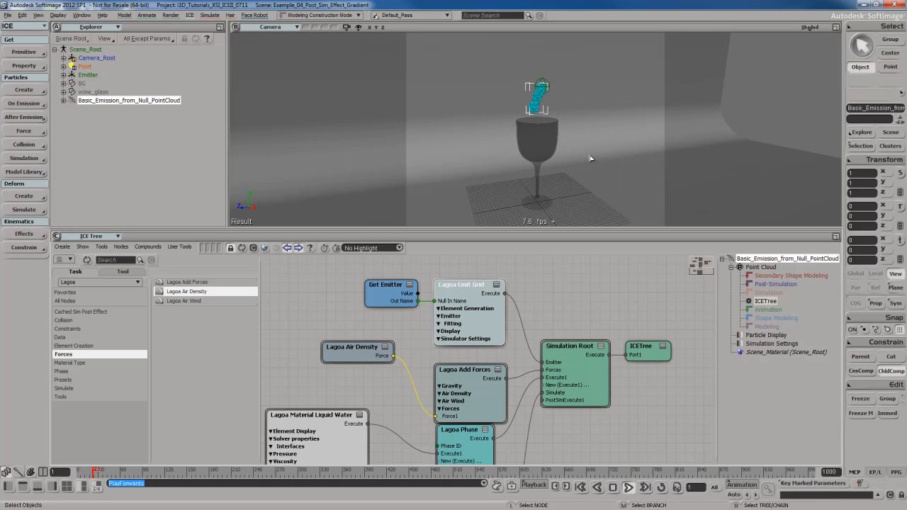
{"action": "scroll", "coordinate": [602, 121], "scroll_direction": "up", "scroll_amount": 5}
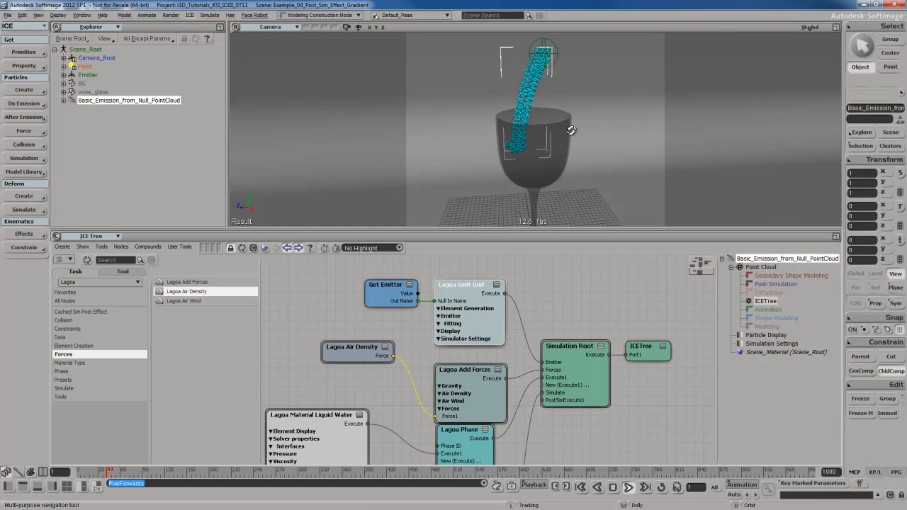
{"action": "right_click_drag", "start_coordinate": [611, 126], "coordinate": [608, 126]}
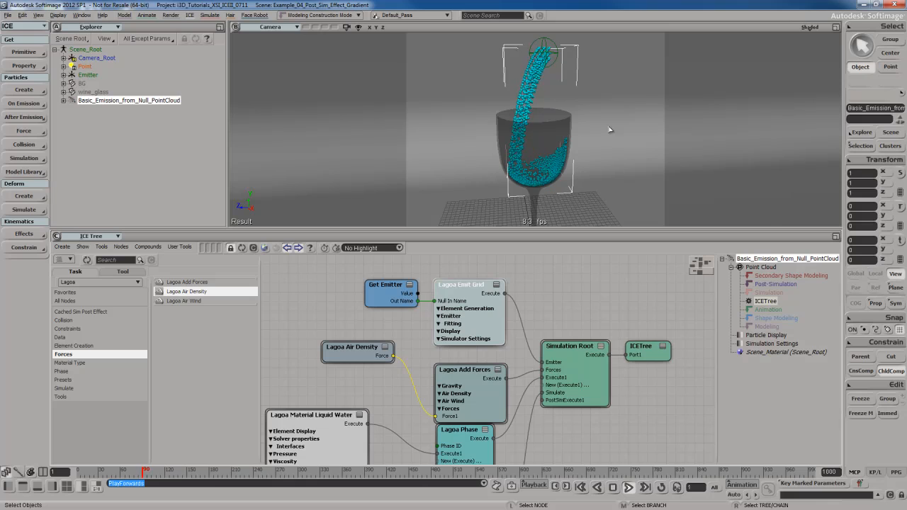
{"action": "key", "text": "Escape"}
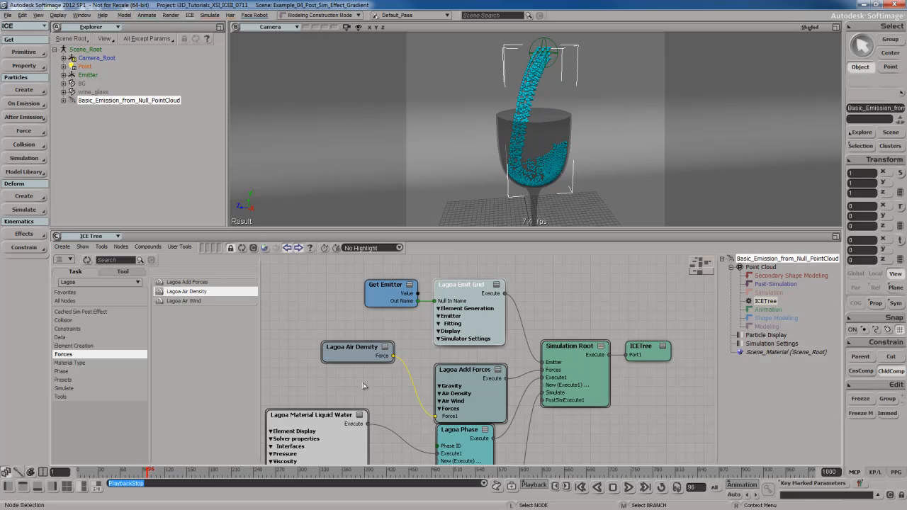
Step: Try an initial Z force of 0 on the Lagoa Emit Grid and play the simulation from the first frame
{"action": "double_click", "coordinate": [499, 328]}
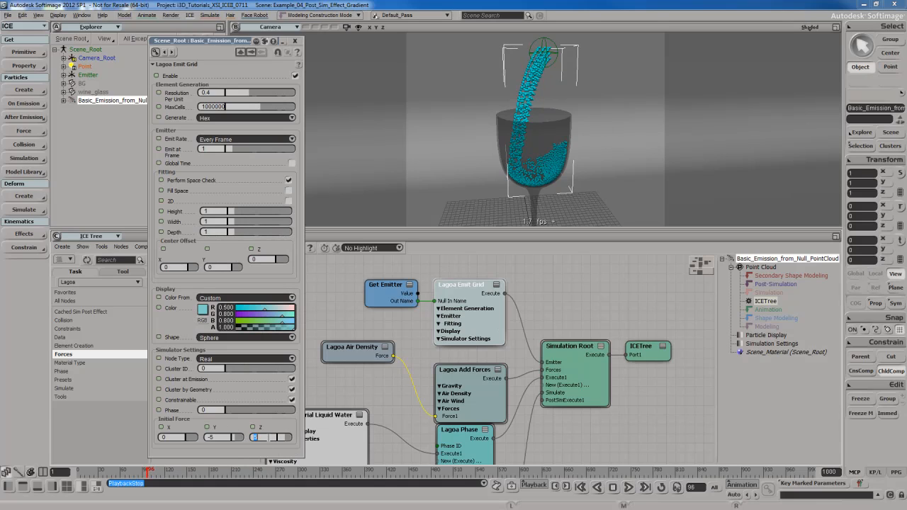
{"action": "type", "text": "0"}
{"action": "key", "text": "Return"}
{"action": "key", "text": "Home"}
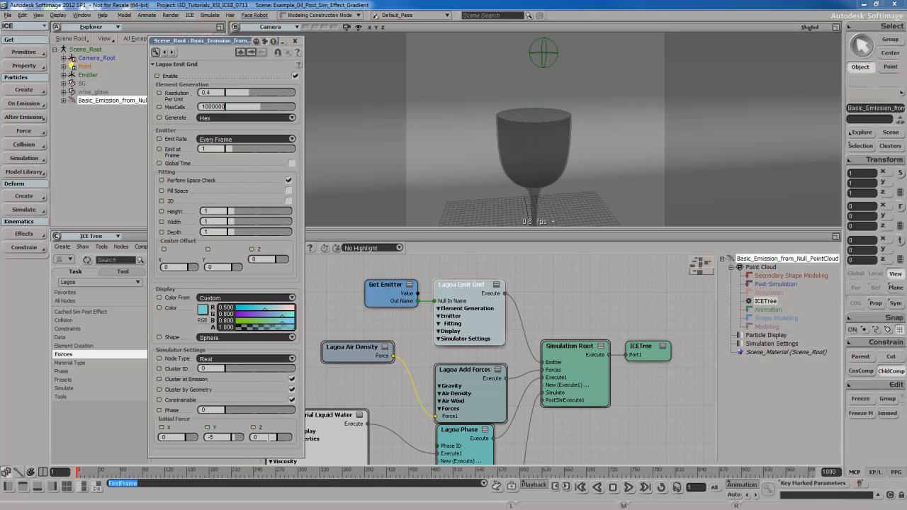
{"action": "key", "text": "Up"}
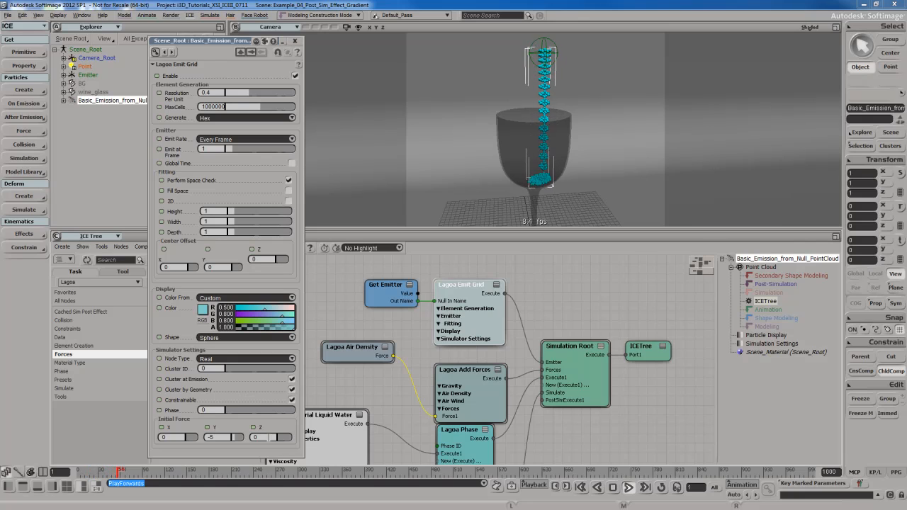
Step: Return to the first frame, set the emitter grid's initial Z force to 2 and play the simulation
{"action": "key", "text": "Home"}
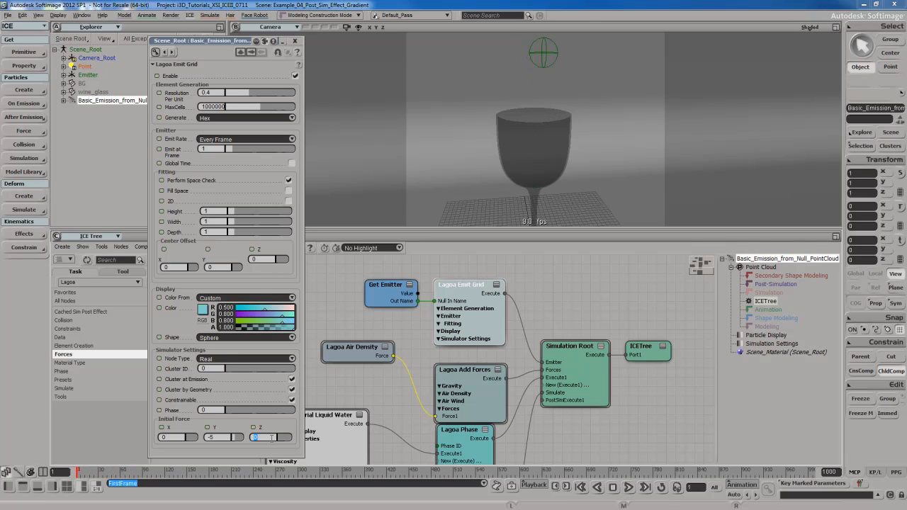
{"action": "type", "text": "2"}
{"action": "key", "text": "Return"}
{"action": "key", "text": "Up"}
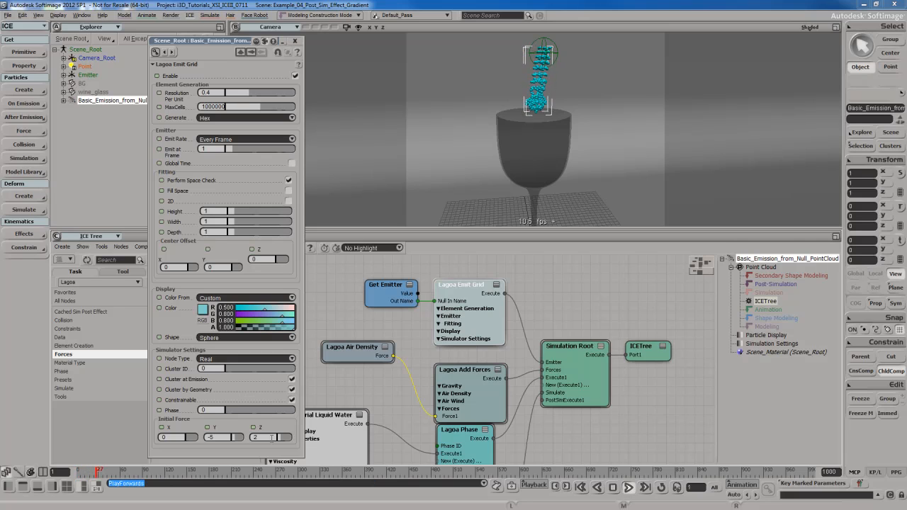
Step: Rewind to the first frame and set the Lagoa Emit Grid's Resolution Per Unit to 0.5
{"action": "key", "text": "Home"}
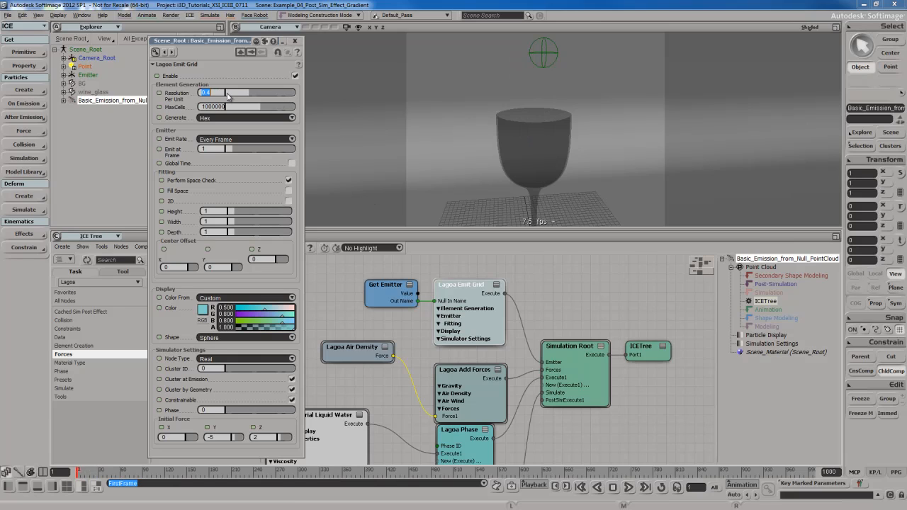
{"action": "type", "text": "0.5"}
{"action": "key", "text": "Return"}
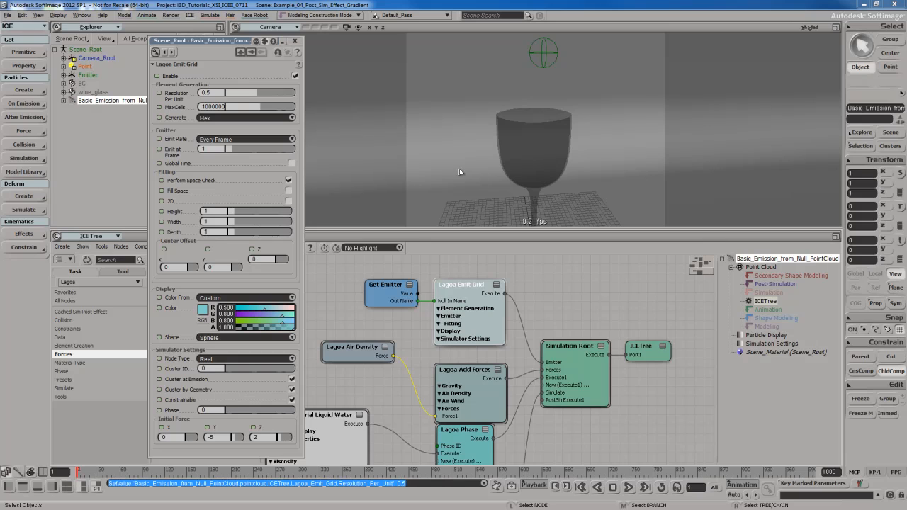
Step: Play the simulation, stop it, and set the Lagoa Emit Grid's Resolution Per Unit to 0.4
{"action": "key", "text": "Up"}
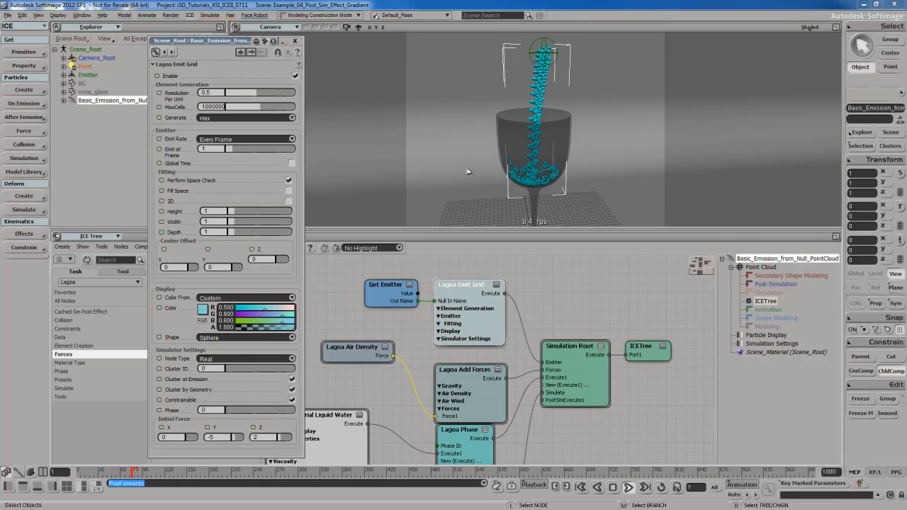
{"action": "key", "text": "Escape"}
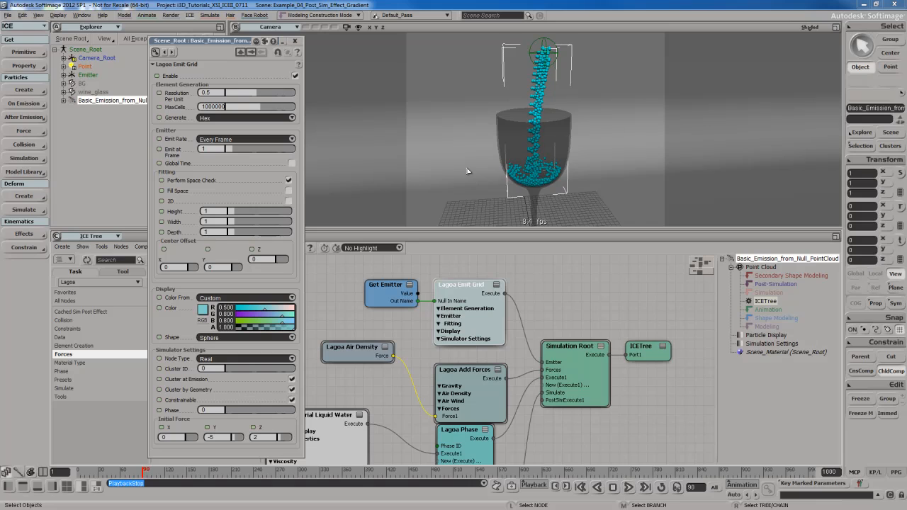
{"action": "double_click", "coordinate": [217, 93]}
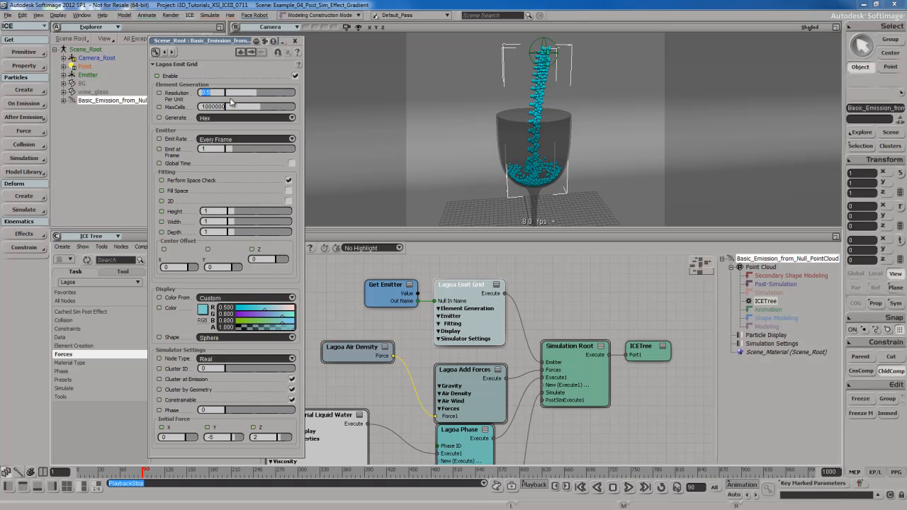
{"action": "type", "text": "0.4"}
{"action": "key", "text": "Return"}
{"action": "left_click", "coordinate": [295, 41]}
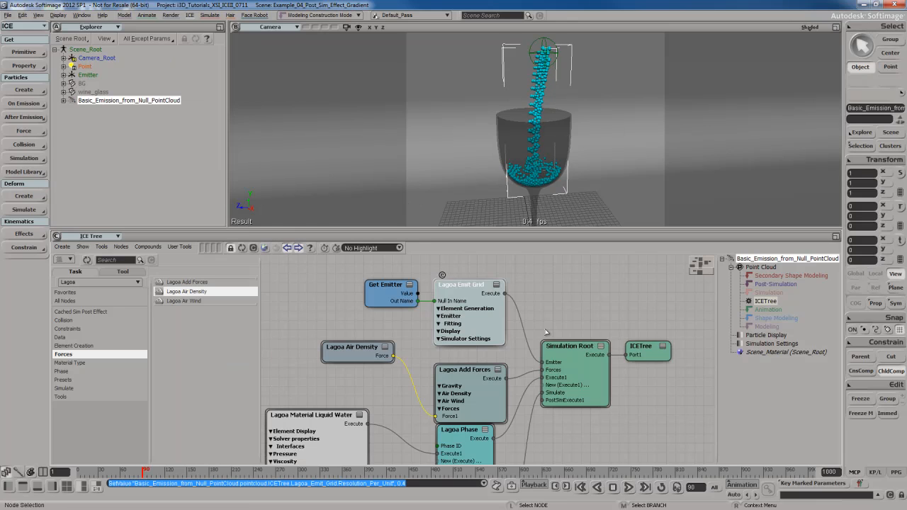
Step: Set the Surface Tension of the Lagoa Material Liquid Water node to 1 and play the simulation to check the pour
{"action": "middle_click_drag", "start_coordinate": [386, 413], "coordinate": [411, 322]}
{"action": "double_click", "coordinate": [374, 359]}
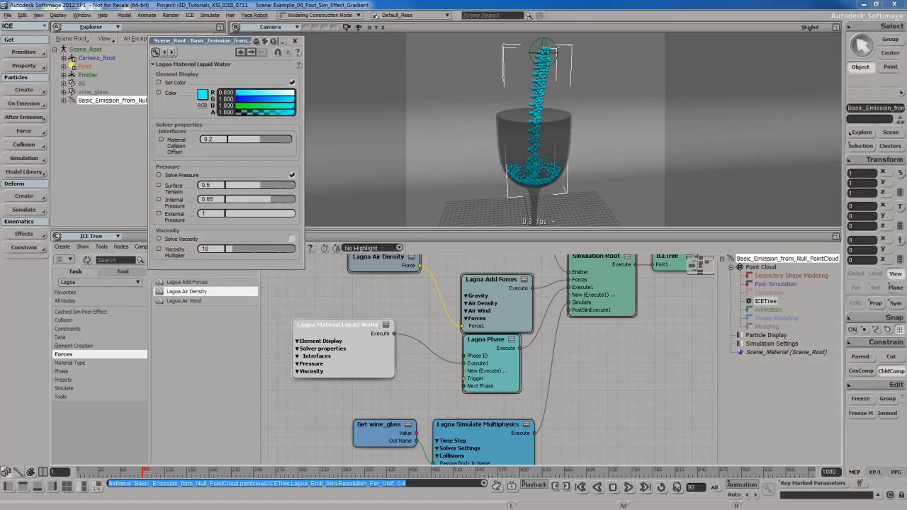
{"action": "left_click_drag", "start_coordinate": [260, 185], "coordinate": [296, 185]}
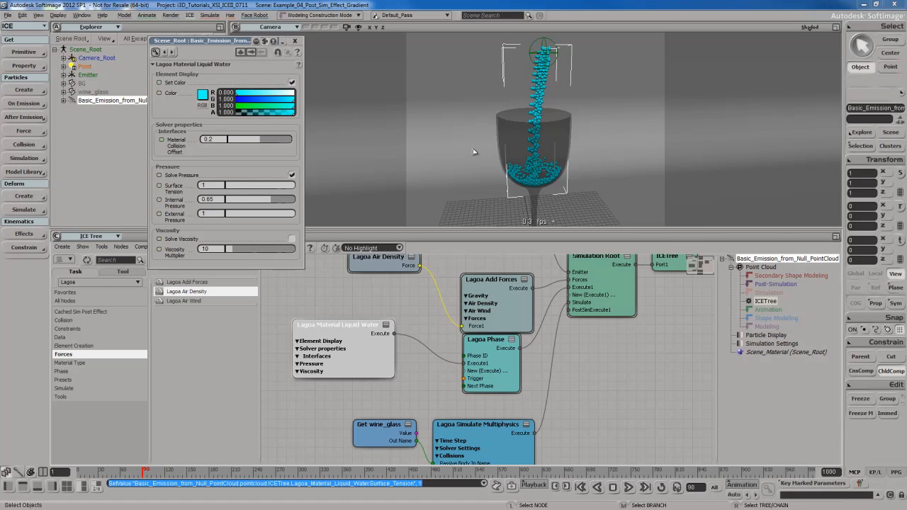
{"action": "key", "text": "Up"}
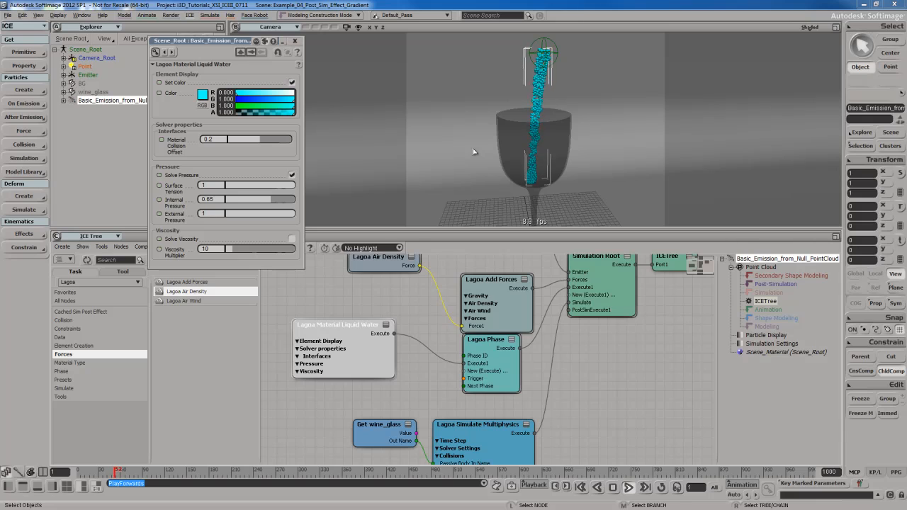
{"action": "key", "text": "Up"}
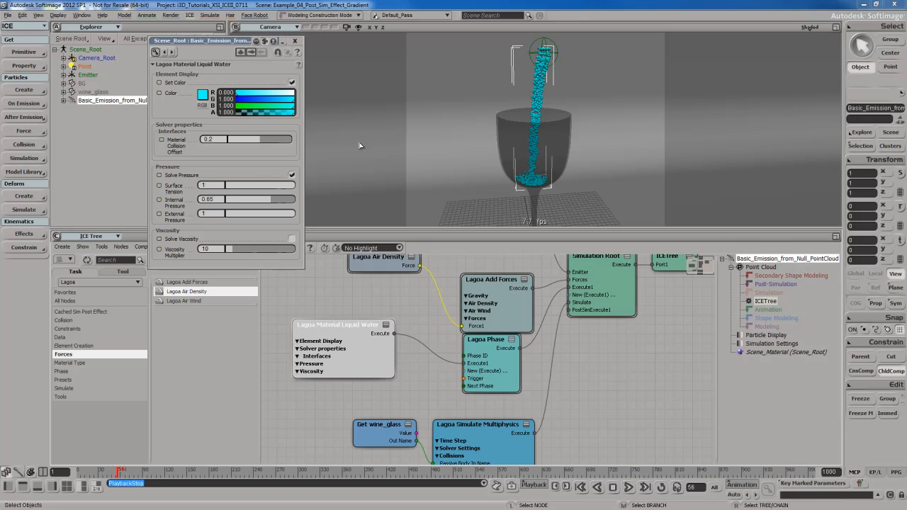
{"action": "left_click", "coordinate": [295, 42]}
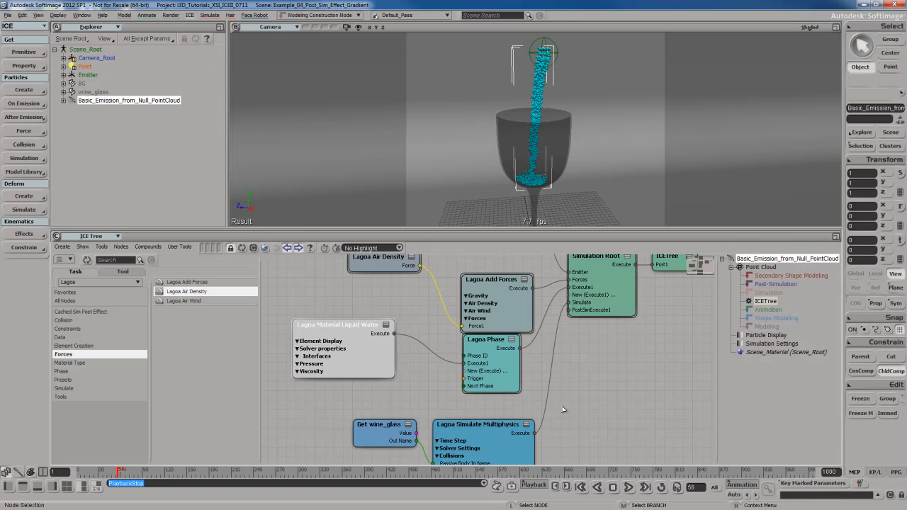
Step: Disable custom elastic range, plastic flow, viscosity, inelastics and elastics on the Lagoa Simulate Multiphysics node
{"action": "key", "text": "ctrl+r"}
{"action": "key", "text": "s"}
{"action": "left_click_drag", "start_coordinate": [528, 389], "coordinate": [537, 355]}
{"action": "middle_click_drag", "start_coordinate": [536, 354], "coordinate": [536, 371]}
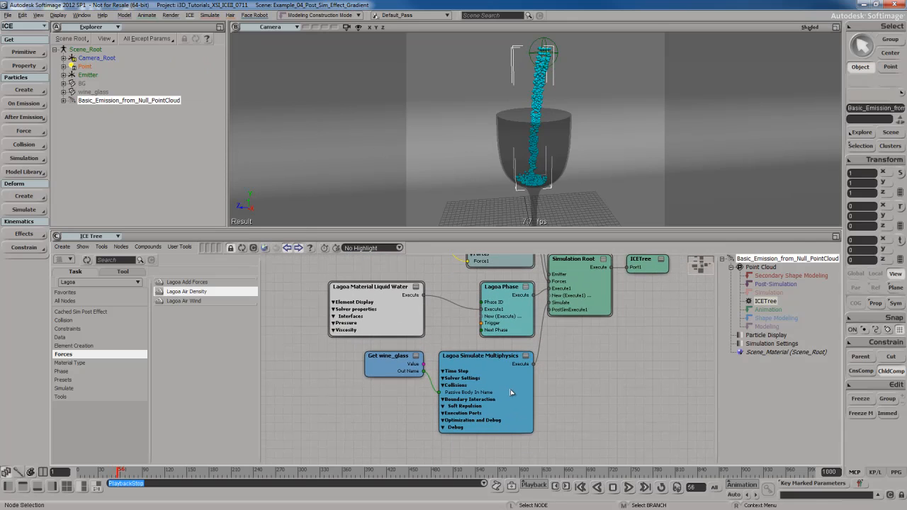
{"action": "double_click", "coordinate": [511, 389]}
{"action": "left_click_drag", "start_coordinate": [230, 41], "coordinate": [725, 6]}
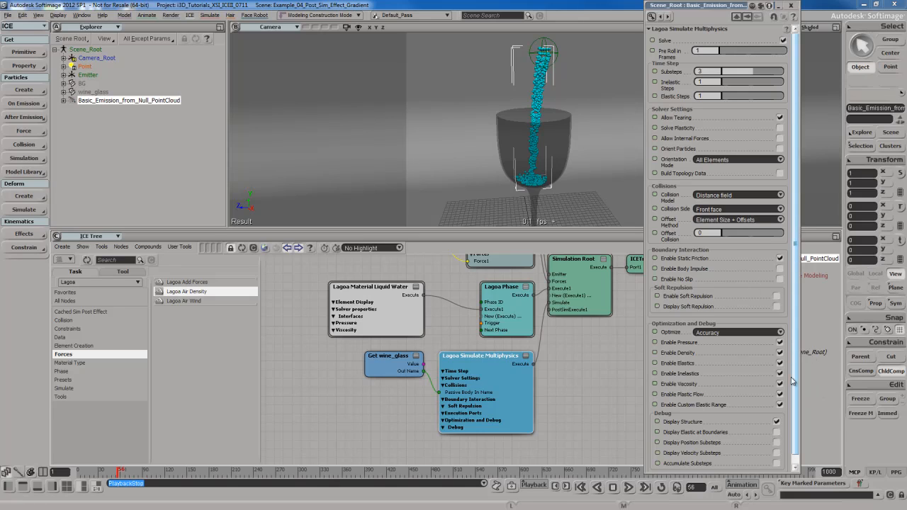
{"action": "left_click", "coordinate": [780, 404]}
{"action": "left_click", "coordinate": [780, 394]}
{"action": "left_click", "coordinate": [781, 383]}
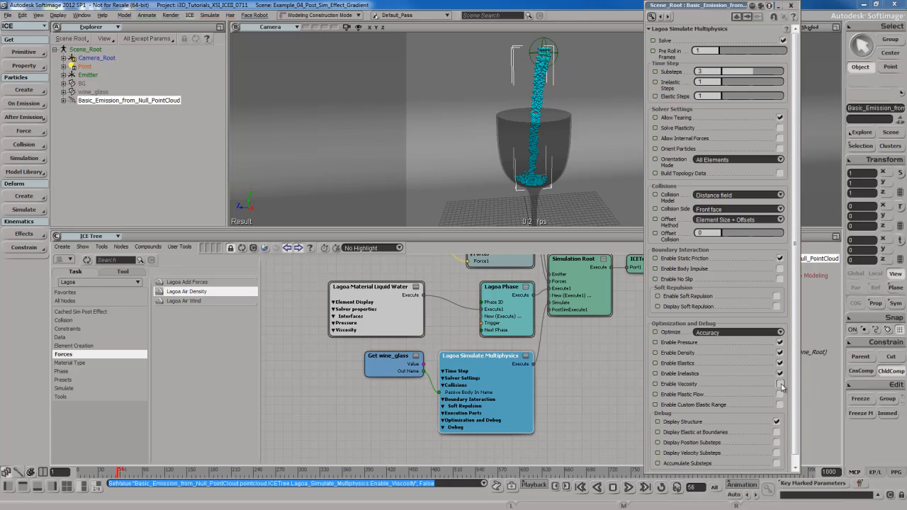
{"action": "left_click", "coordinate": [780, 374]}
{"action": "left_click", "coordinate": [780, 363]}
{"action": "left_click", "coordinate": [791, 4]}
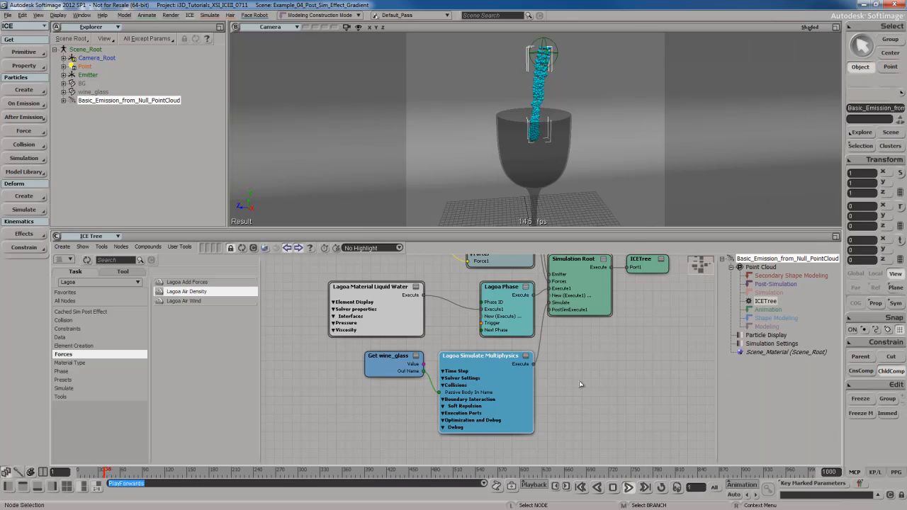
Step: Replay the liquid simulation from the first frame to check how it fills the glass, and rewind to the start
{"action": "key", "text": "shift+comma"}
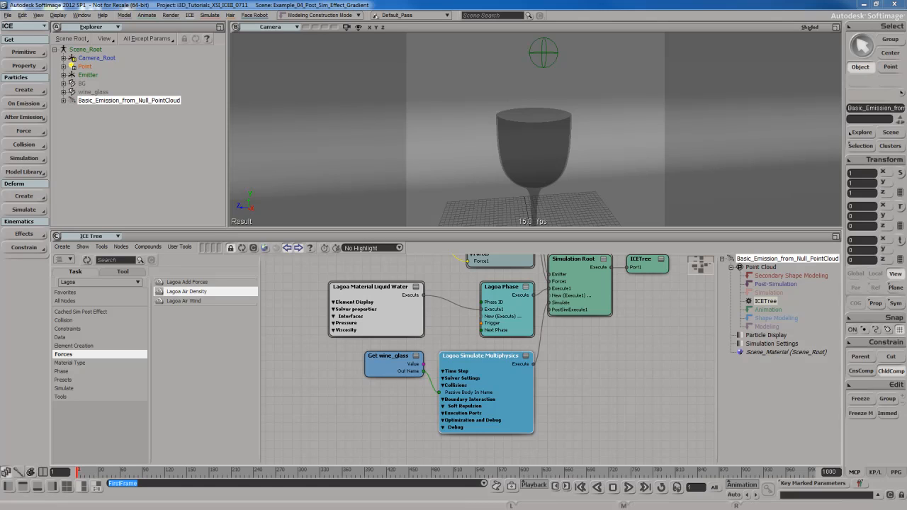
{"action": "left_click_drag", "start_coordinate": [600, 312], "coordinate": [584, 364]}
{"action": "key", "text": "Up"}
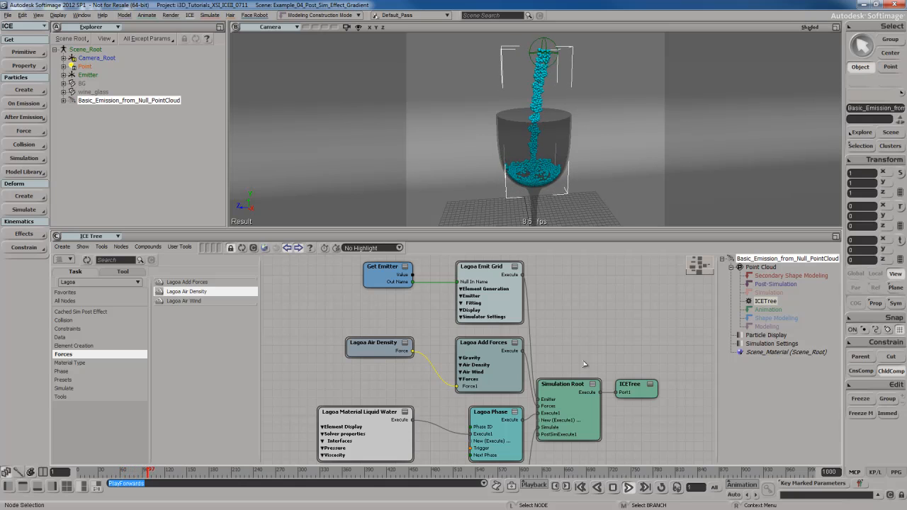
{"action": "key", "text": "End"}
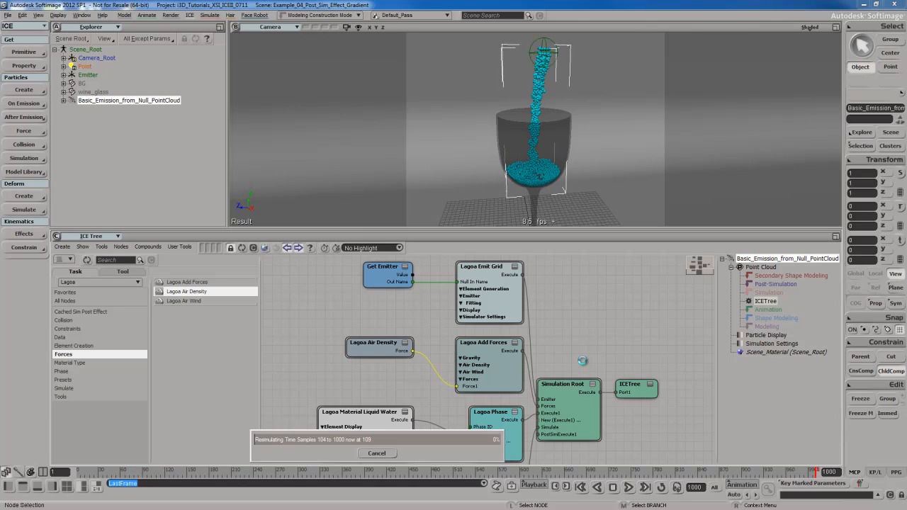
{"action": "key", "text": "Home"}
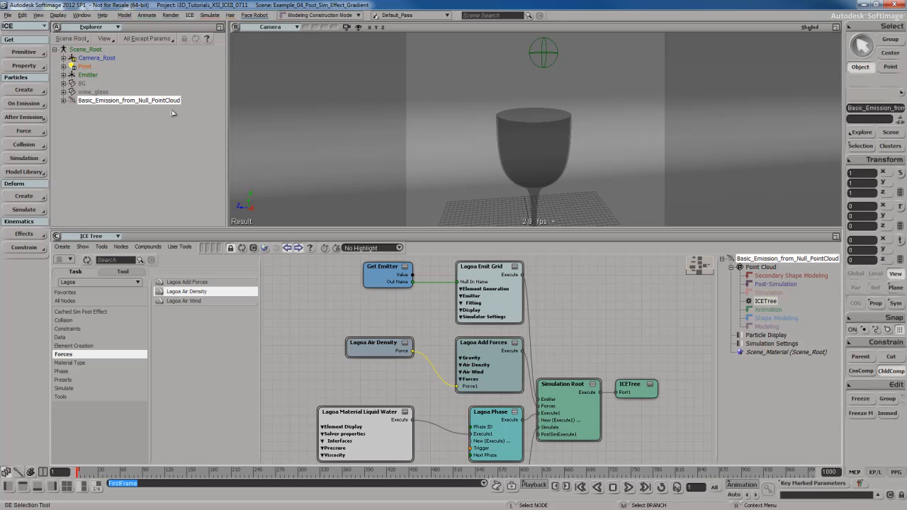
Step: Try to save a cache of the selected emission point cloud and examine the cache command in the script log
{"action": "left_click", "coordinate": [25, 158]}
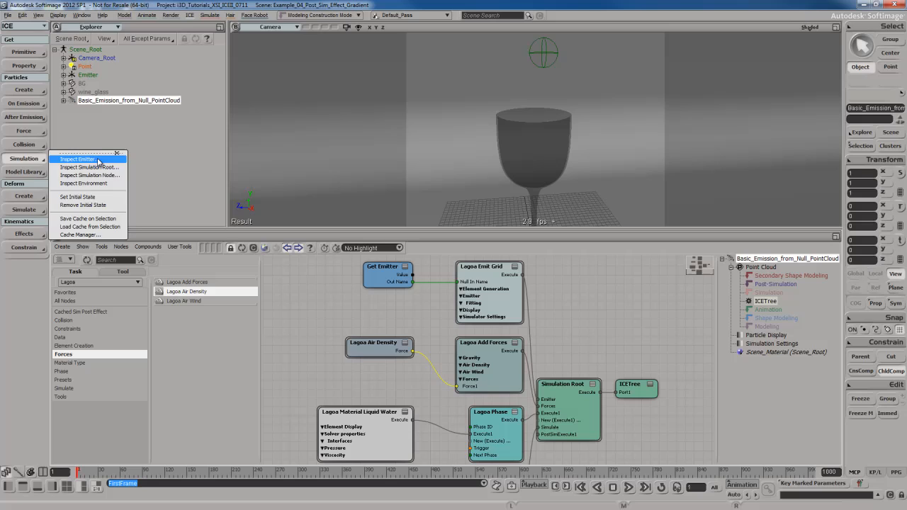
{"action": "left_click", "coordinate": [93, 220]}
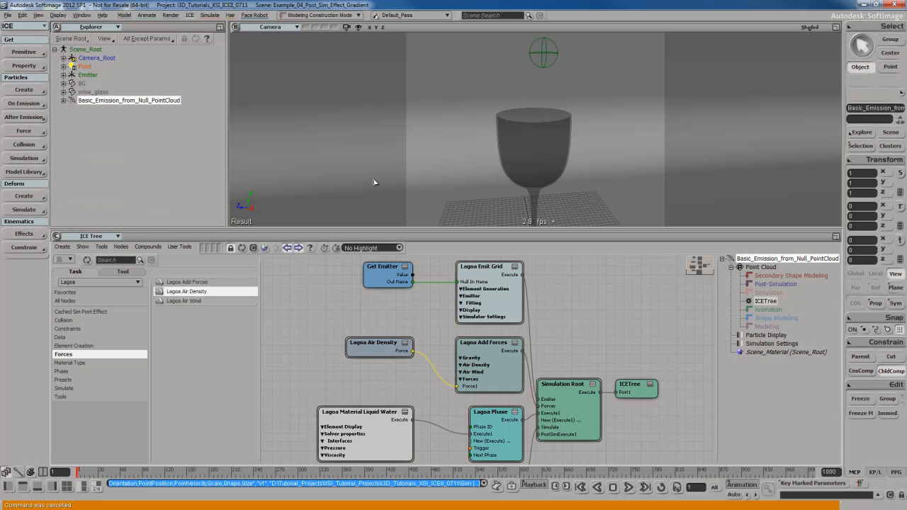
{"action": "left_click", "coordinate": [496, 485]}
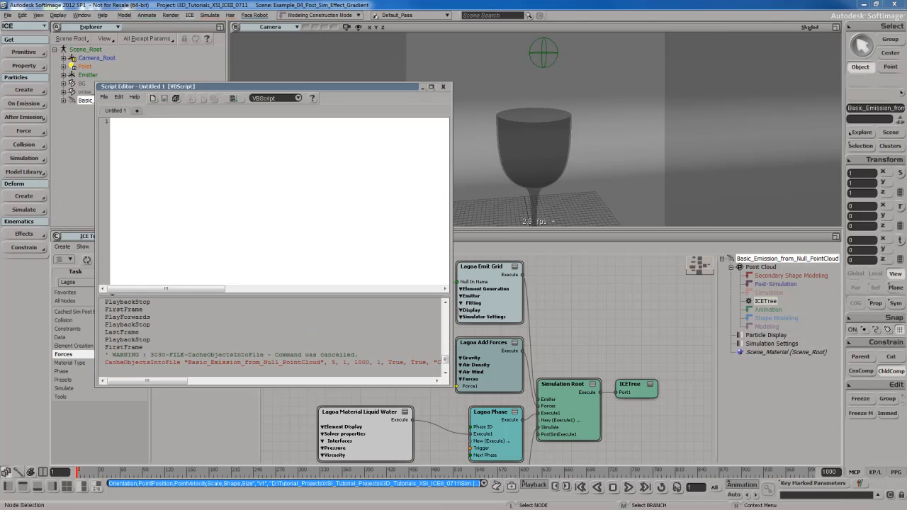
{"action": "left_click_drag", "start_coordinate": [177, 381], "coordinate": [147, 384]}
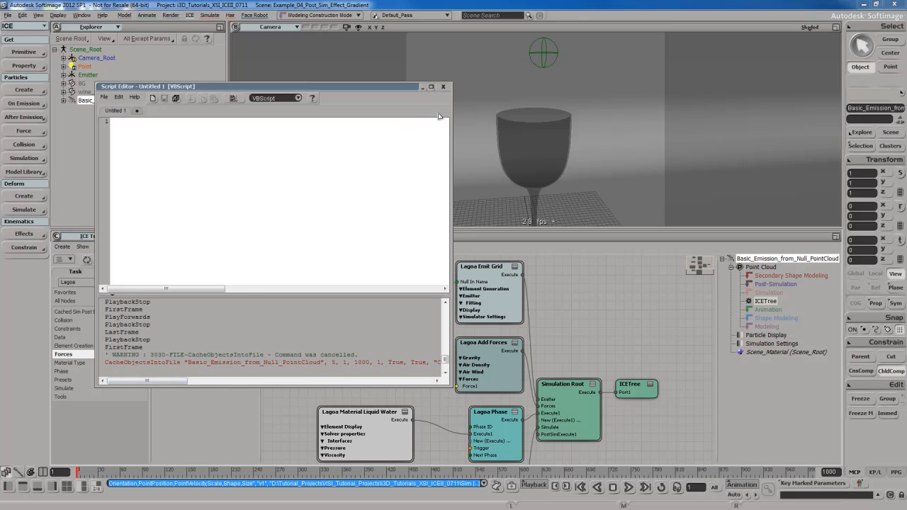
{"action": "left_click", "coordinate": [443, 86]}
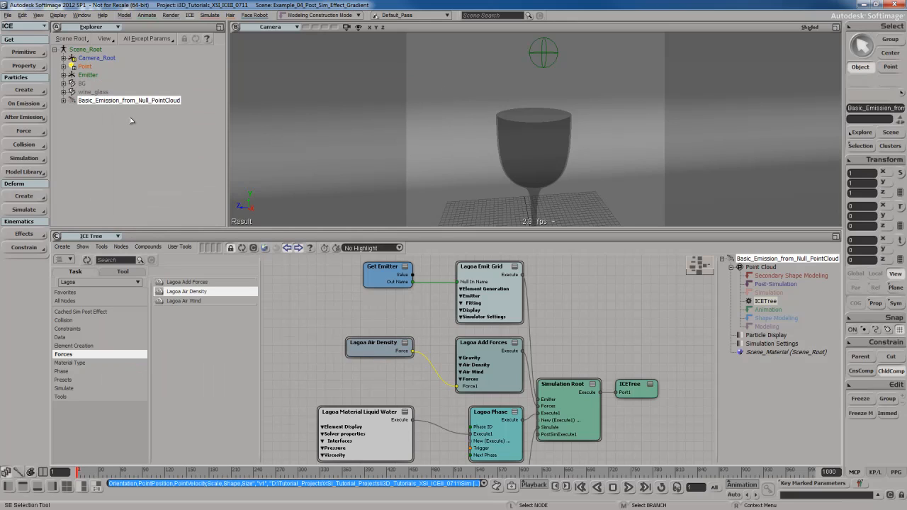
Step: Rename the Basic_Emission_from_Null point cloud as Gradient_Sample_PointCloud
{"action": "key", "text": "F2"}
{"action": "key", "text": "Home"}
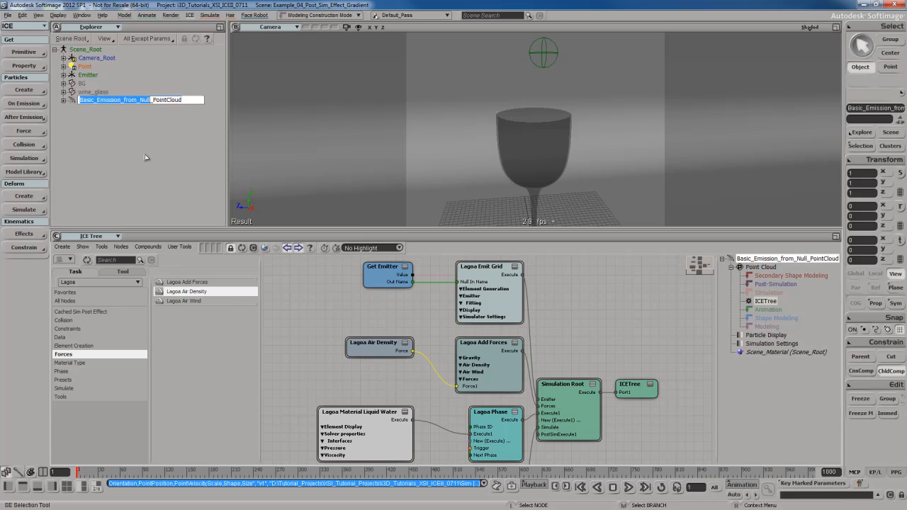
{"action": "type", "text": "Gradient_Sample"}
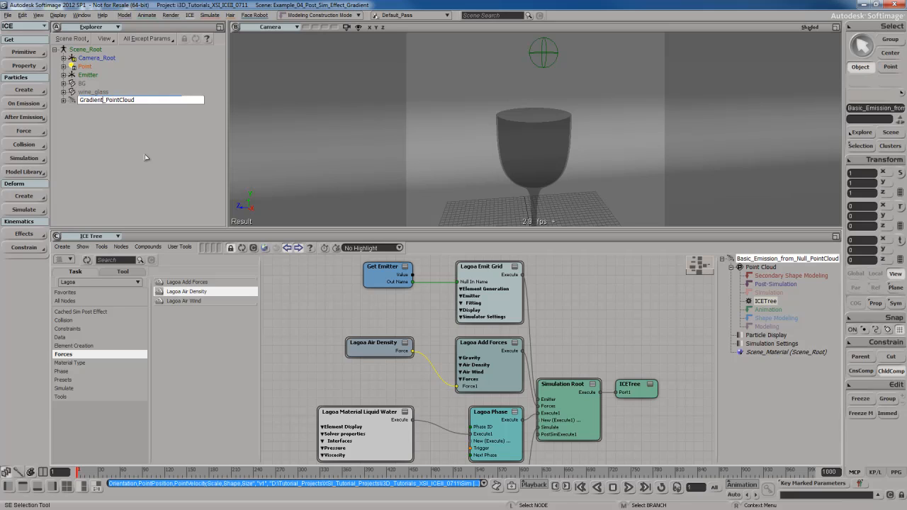
{"action": "key", "text": "Return"}
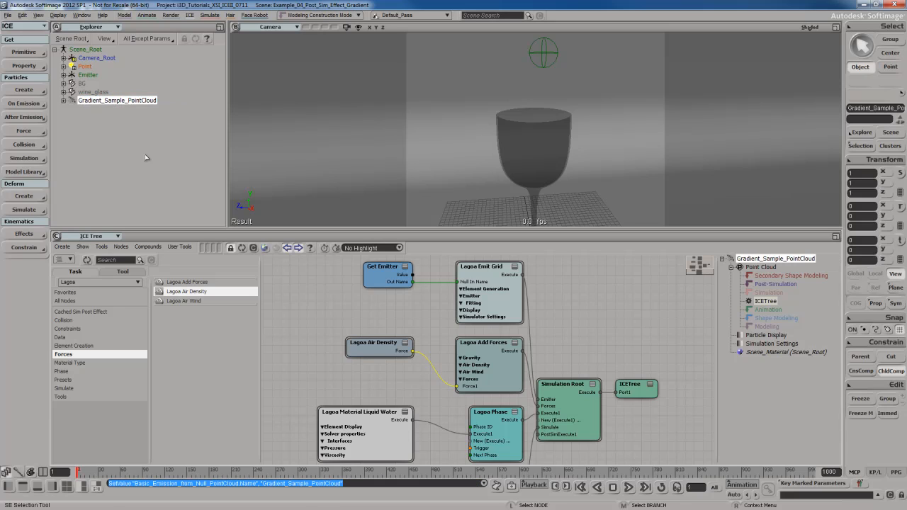
Step: Save a simulation cache of Gradient_Sample_PointCloud and load the cache from the first frame
{"action": "left_click", "coordinate": [25, 158]}
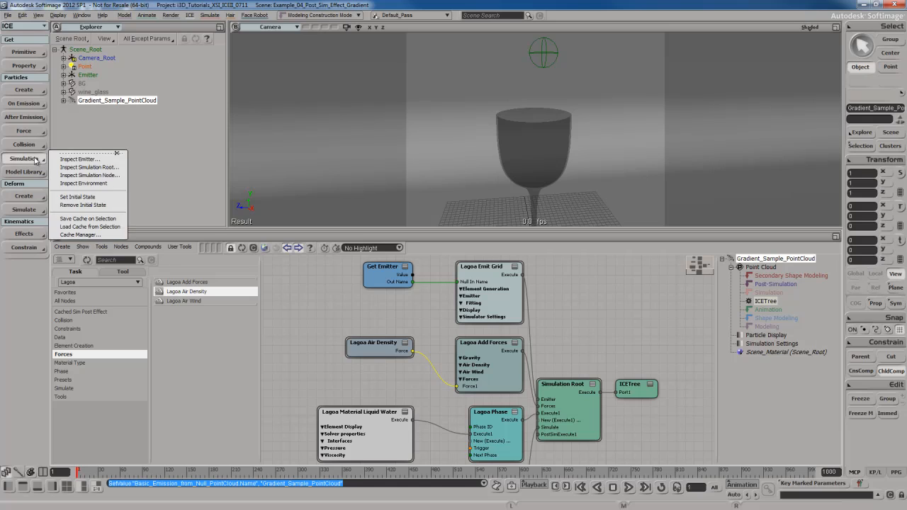
{"action": "left_click", "coordinate": [82, 218]}
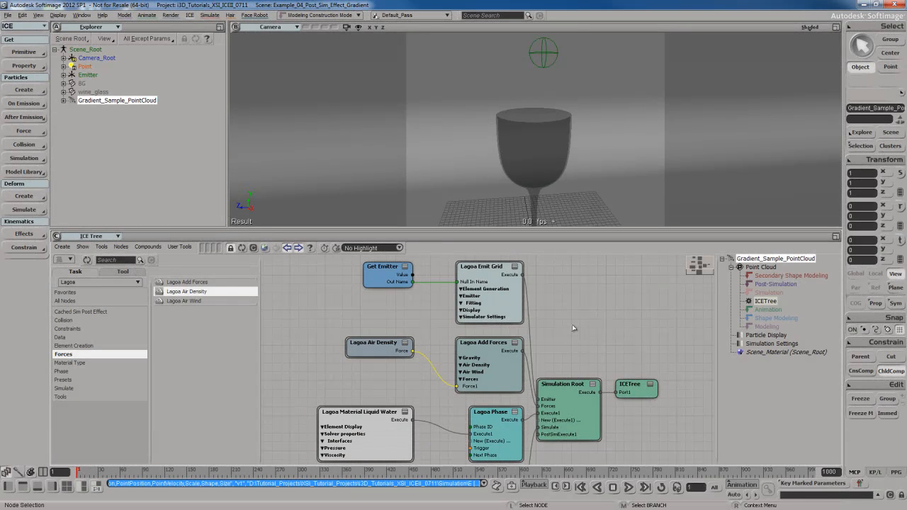
{"action": "key", "text": "Home"}
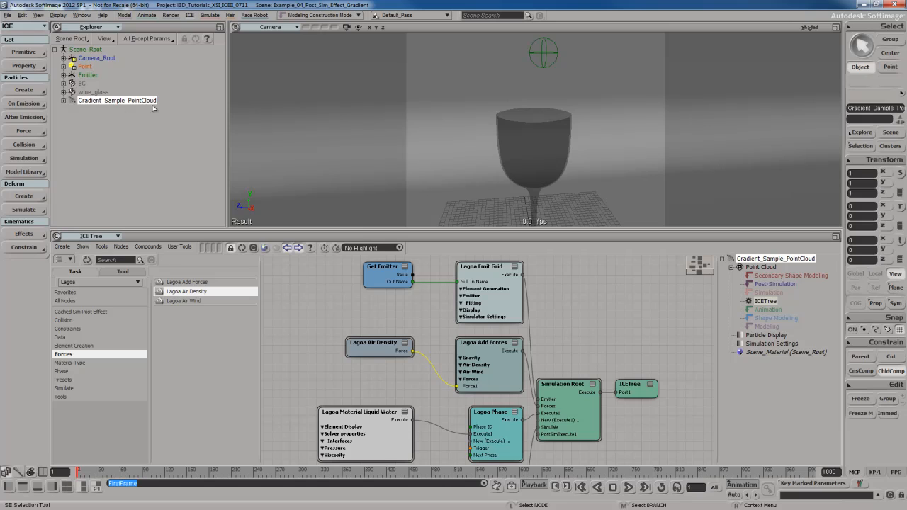
{"action": "left_click", "coordinate": [25, 158]}
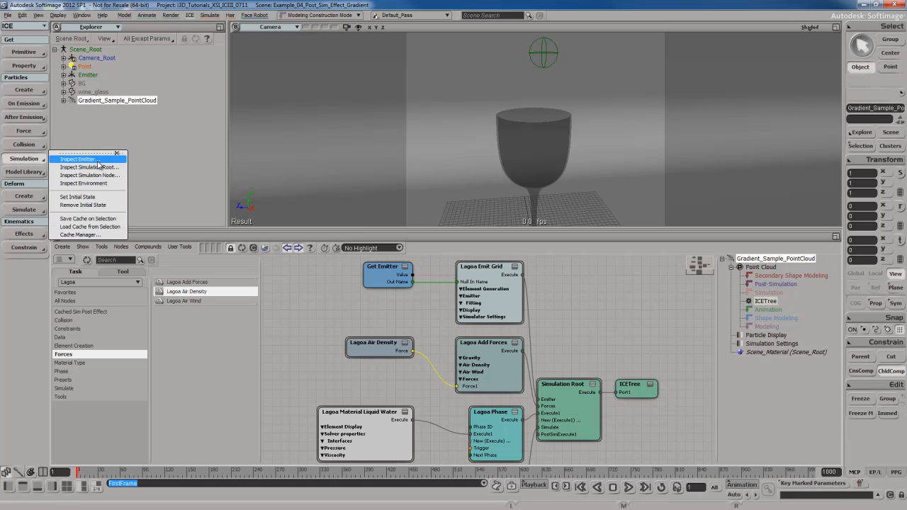
{"action": "left_click", "coordinate": [89, 227]}
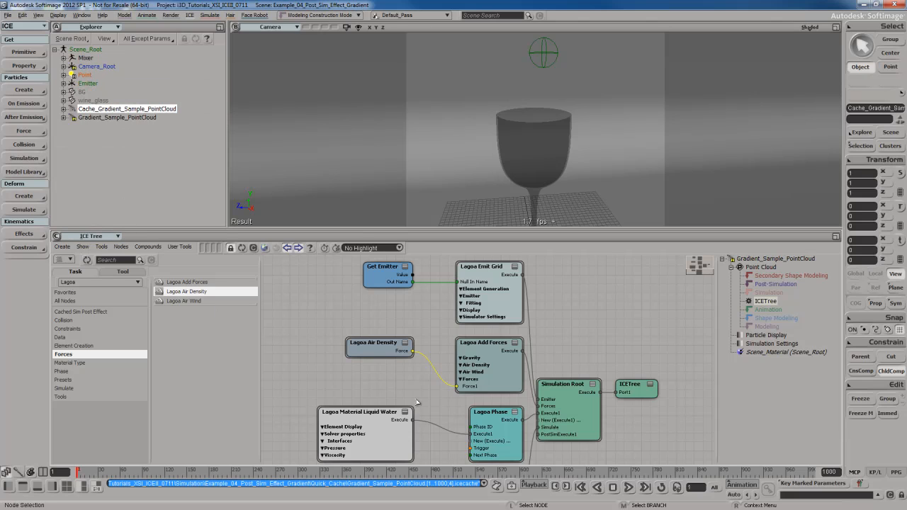
Step: Turn off Solve on the Lagoa Simulate Multiphysics node, play back the cached simulation, and return to the first frame
{"action": "left_click_drag", "start_coordinate": [609, 436], "coordinate": [592, 322]}
{"action": "double_click", "coordinate": [466, 402]}
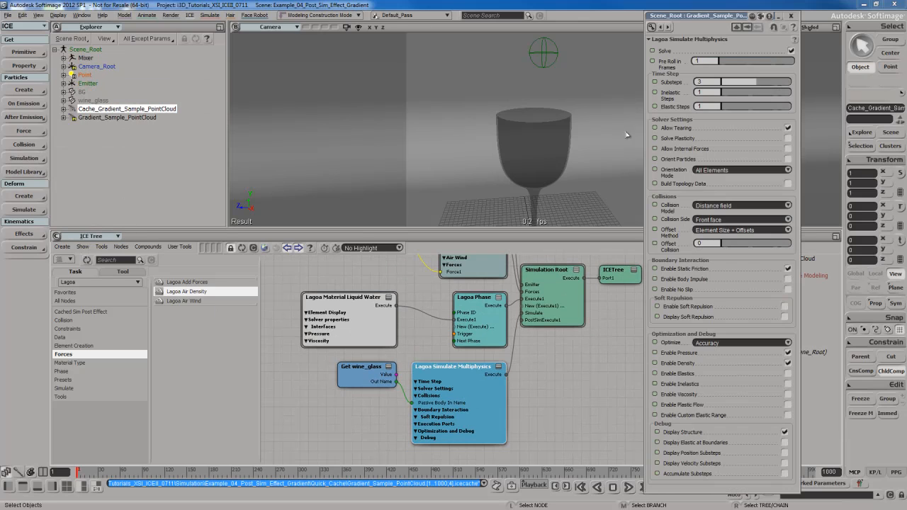
{"action": "left_click", "coordinate": [791, 50]}
{"action": "left_click", "coordinate": [791, 16]}
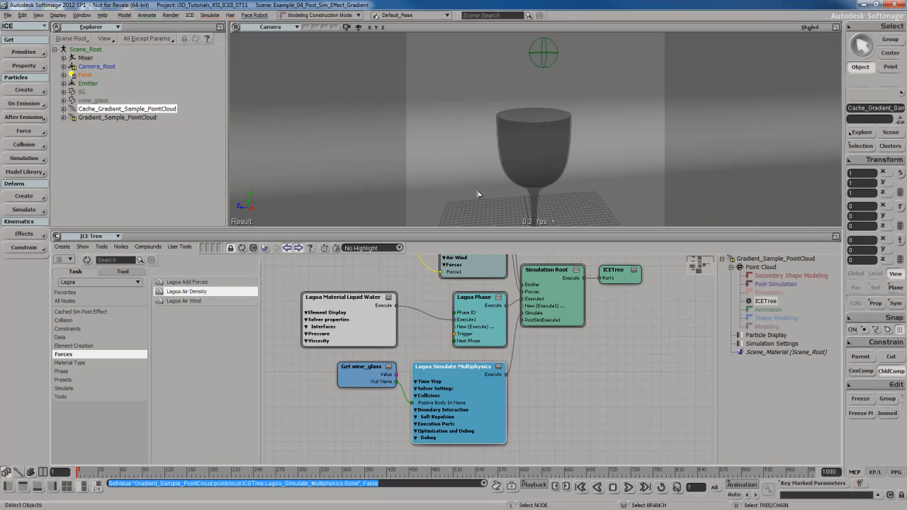
{"action": "key", "text": "Up"}
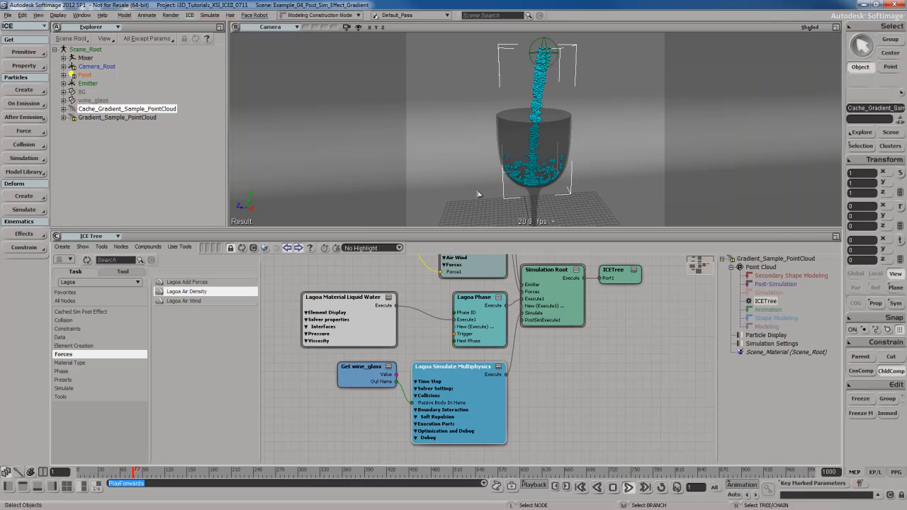
{"action": "key", "text": "shift+Left"}
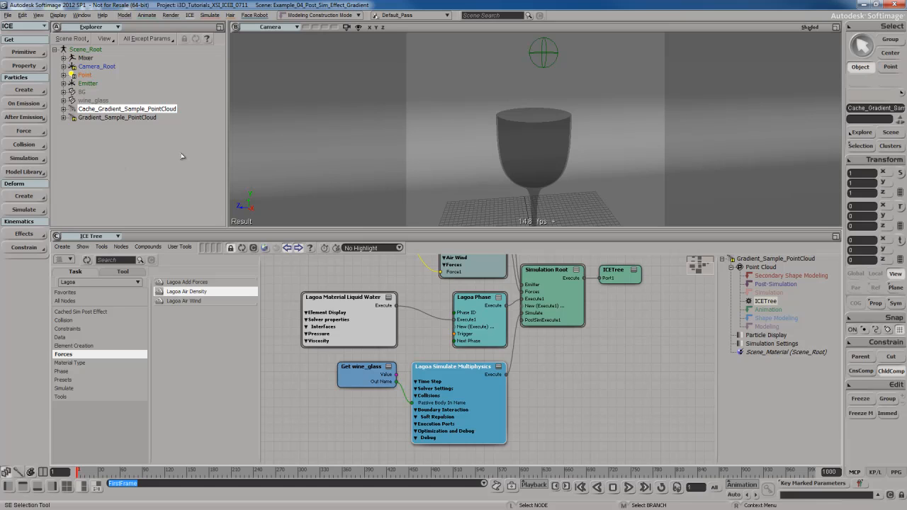
Step: Apply the Density Color Gradient cached-simulation post effect to Cache_Gradient_Sample_PointCloud, using the mode "Selected cloud is already cached"
{"action": "left_click", "coordinate": [23, 117]}
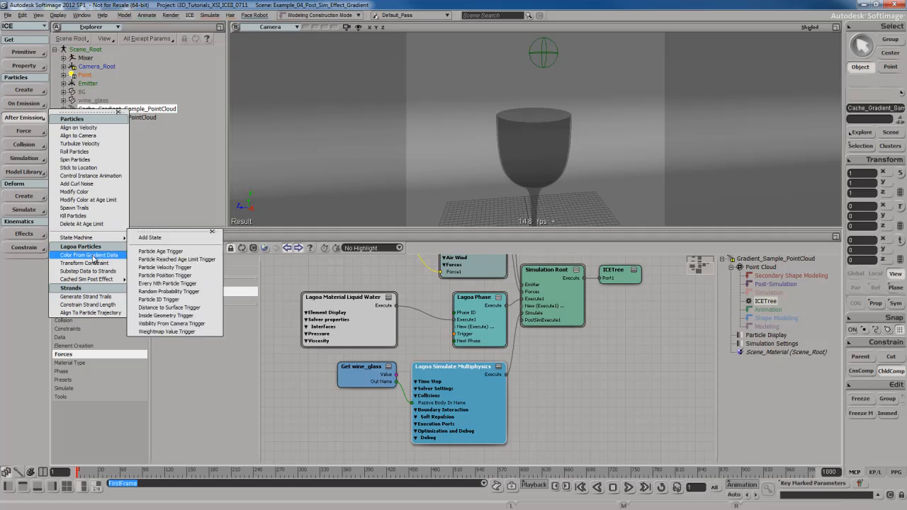
{"action": "mouse_move", "coordinate": [70, 280]}
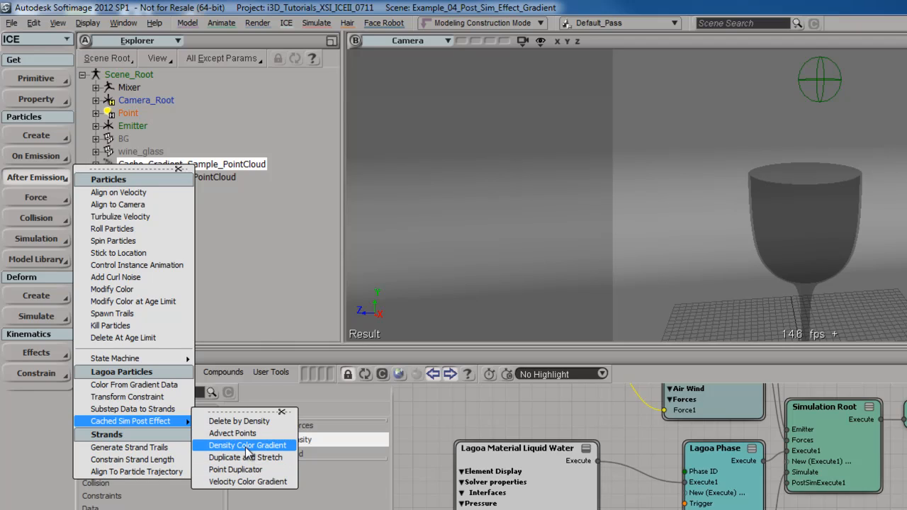
{"action": "left_click", "coordinate": [246, 447]}
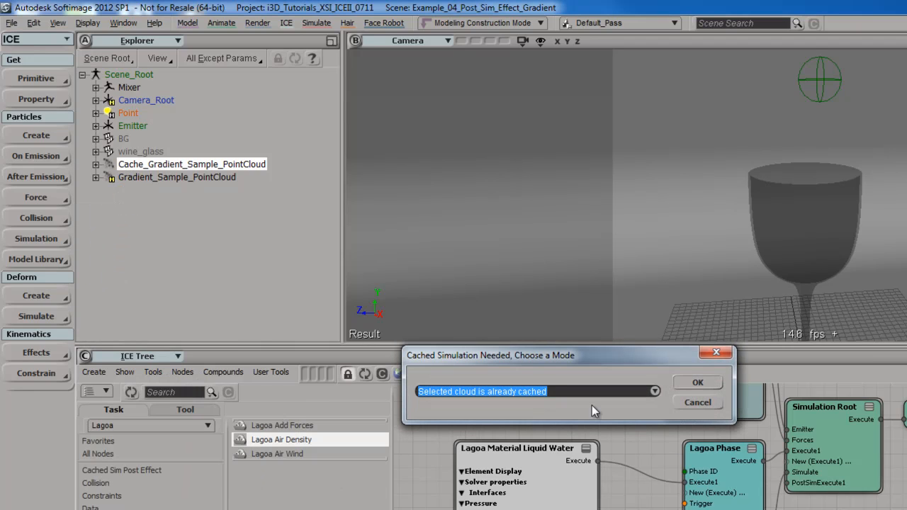
{"action": "left_click", "coordinate": [657, 391]}
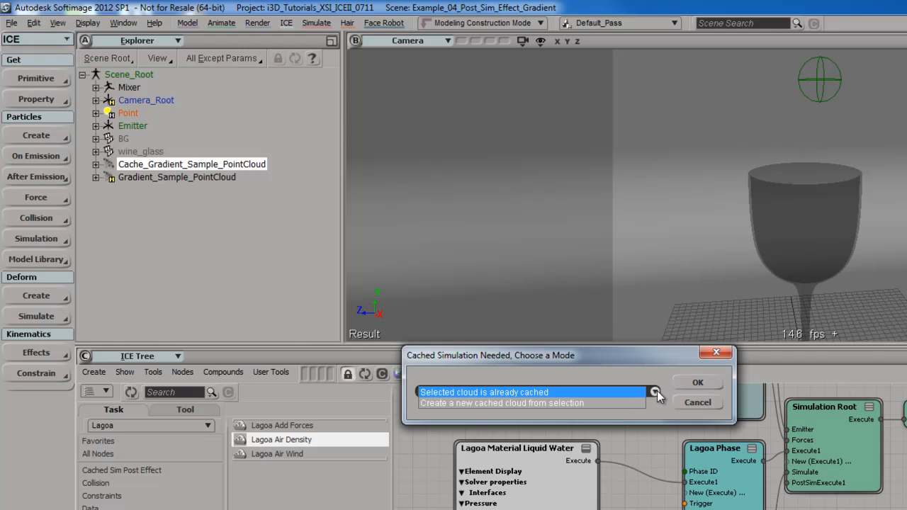
{"action": "left_click", "coordinate": [556, 394]}
{"action": "left_click", "coordinate": [697, 383]}
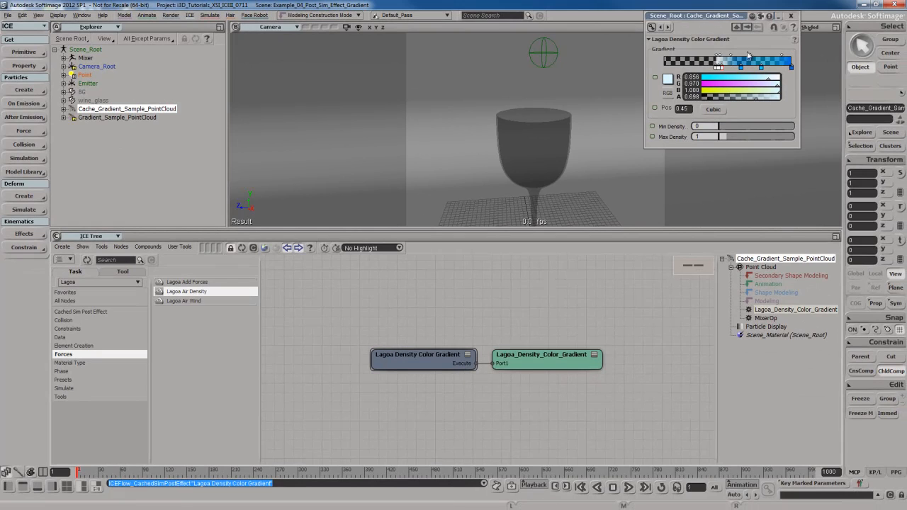
{"action": "left_click_drag", "start_coordinate": [731, 16], "coordinate": [760, 80]}
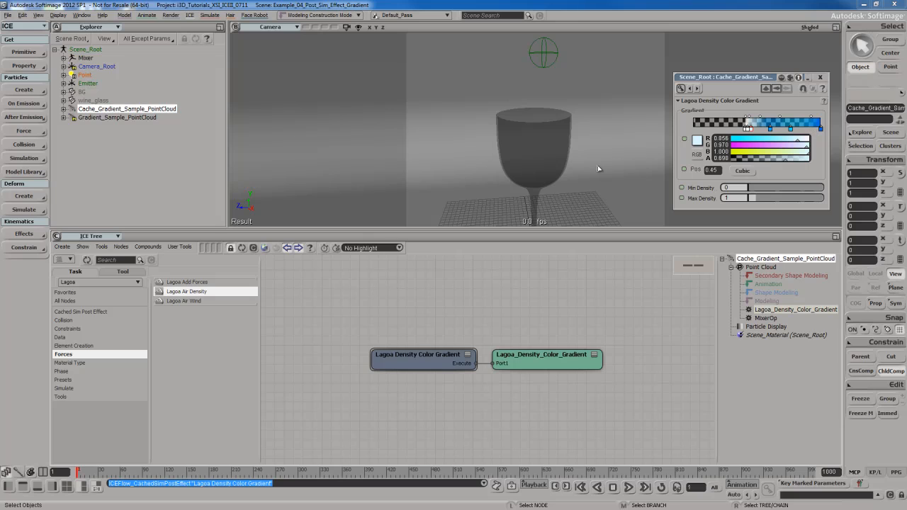
Step: Play back the gradient-colored simulation, examine the liquid in the glass up close, and return to the first frame
{"action": "key", "text": "Up"}
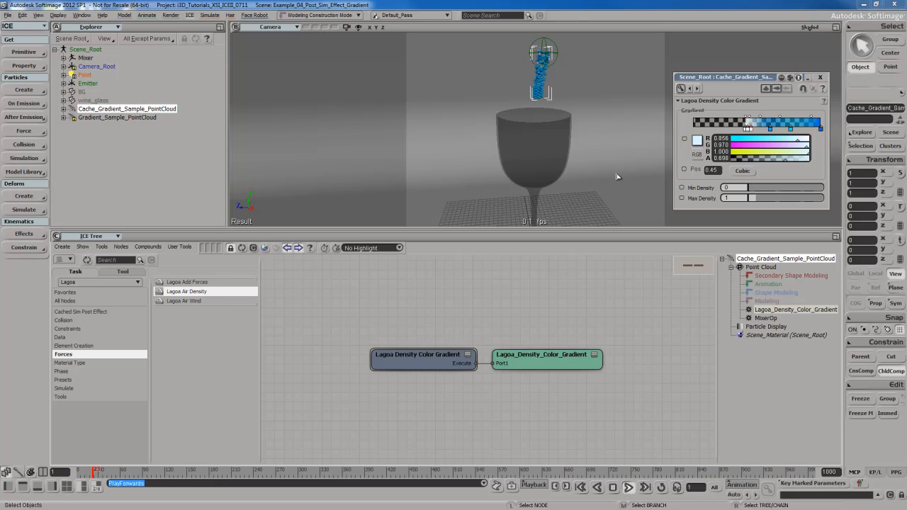
{"action": "key", "text": "s"}
{"action": "right_click_drag", "start_coordinate": [597, 141], "coordinate": [593, 132]}
{"action": "middle_click_drag", "start_coordinate": [593, 132], "coordinate": [587, 152]}
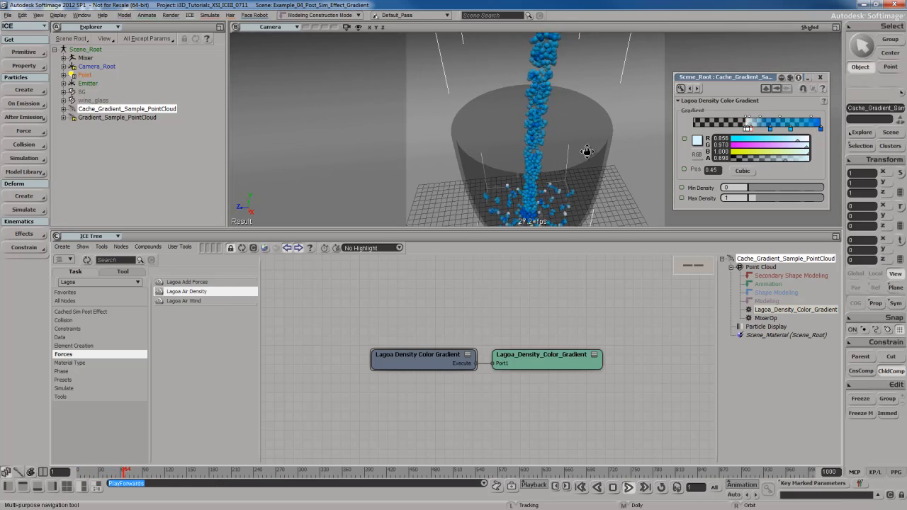
{"action": "right_click_drag", "start_coordinate": [586, 152], "coordinate": [591, 89]}
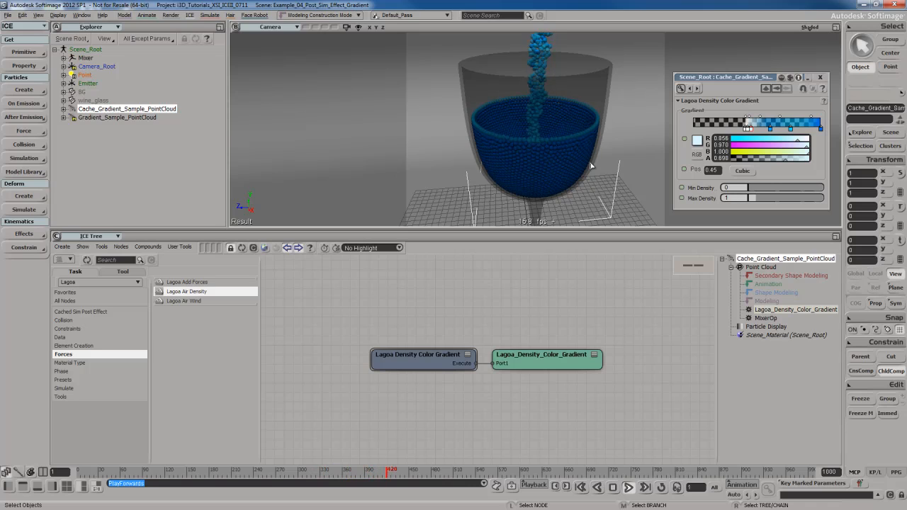
{"action": "key", "text": "Home"}
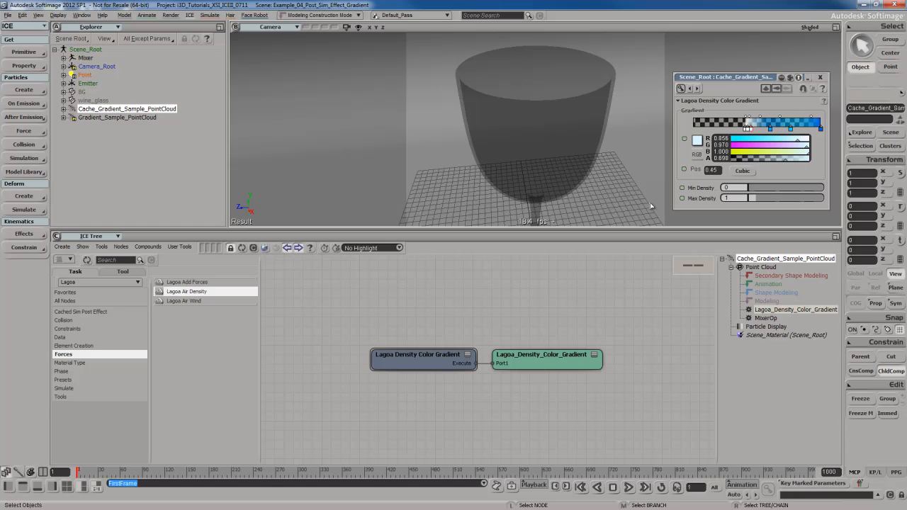
Step: Set the density gradient's Max Density to 3.459 during playback and examine the particle colors inside the glass
{"action": "key", "text": "period"}
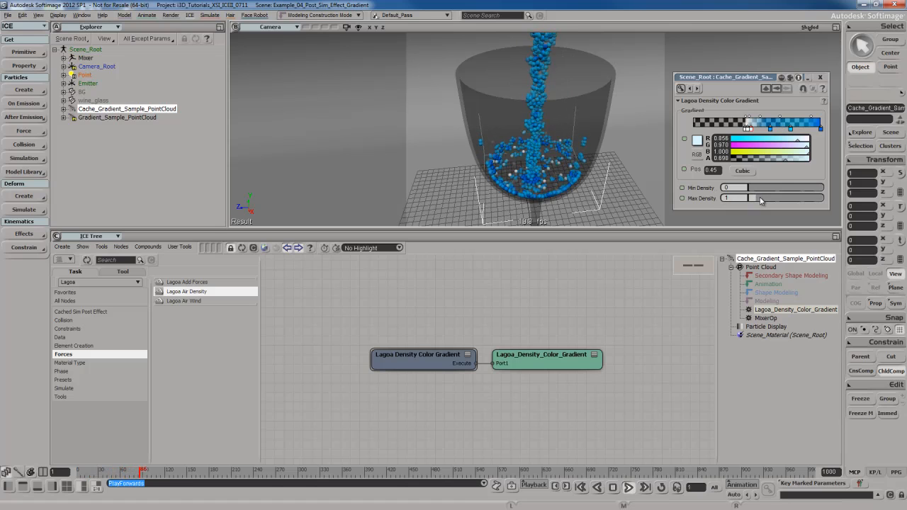
{"action": "left_click_drag", "start_coordinate": [756, 197], "coordinate": [775, 200]}
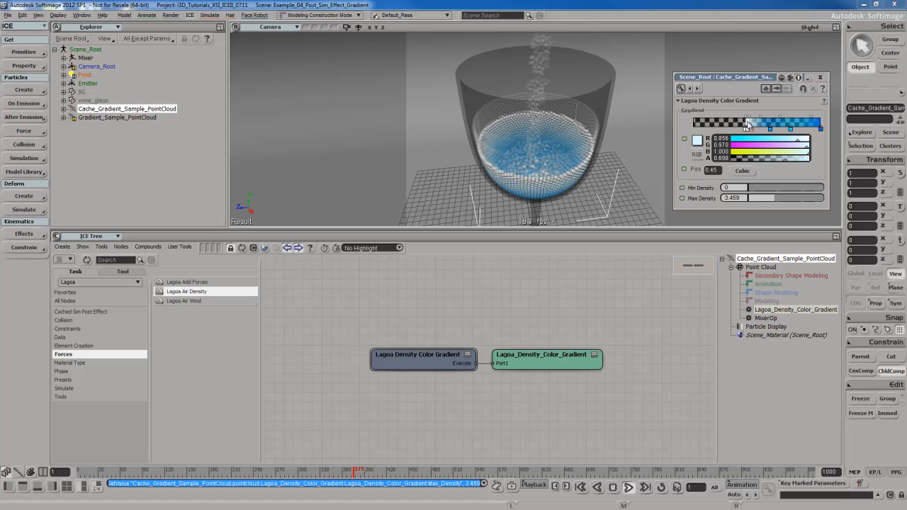
{"action": "key", "text": "s"}
{"action": "right_click_drag", "start_coordinate": [545, 148], "coordinate": [569, 148]}
{"action": "middle_click_drag", "start_coordinate": [569, 148], "coordinate": [564, 112]}
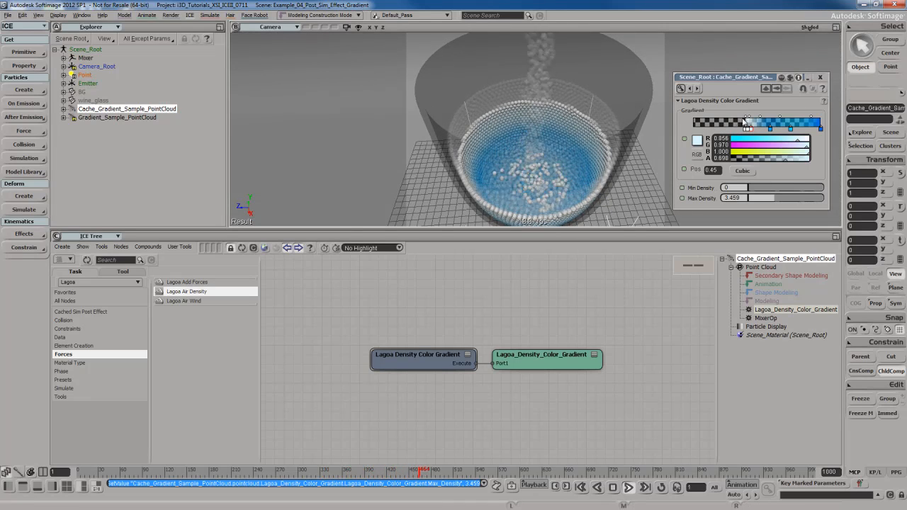
{"action": "right_click_drag", "start_coordinate": [563, 173], "coordinate": [568, 174]}
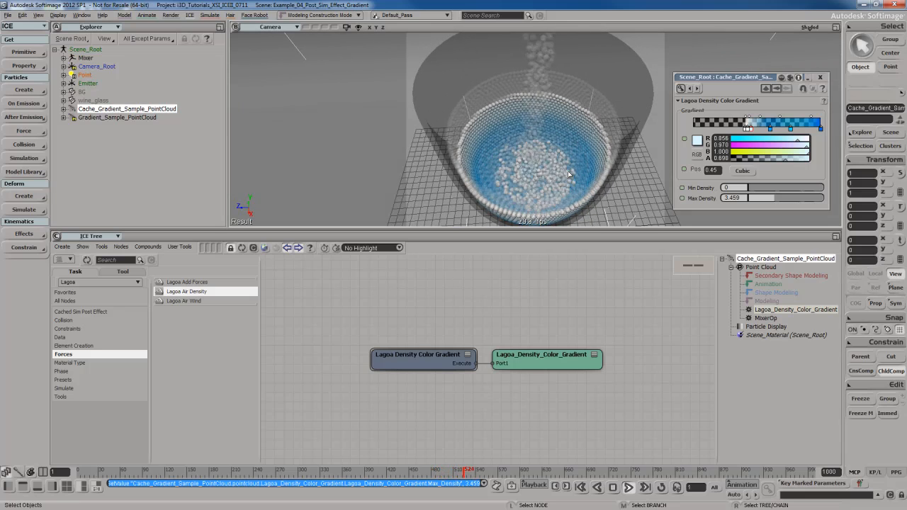
Step: Stop playback at frame 527 and preview the glass and particles in a render region, closing the region when done
{"action": "key", "text": "Escape"}
{"action": "key", "text": "q"}
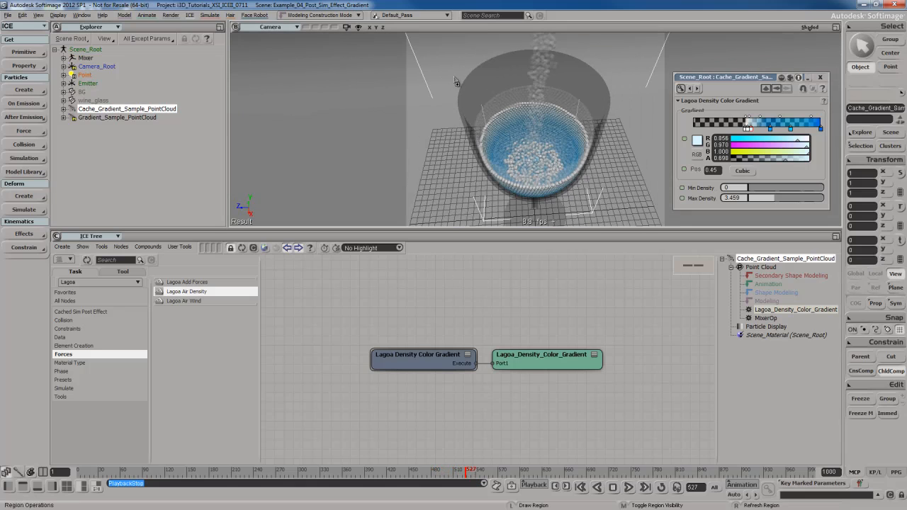
{"action": "left_click_drag", "start_coordinate": [438, 54], "coordinate": [621, 191]}
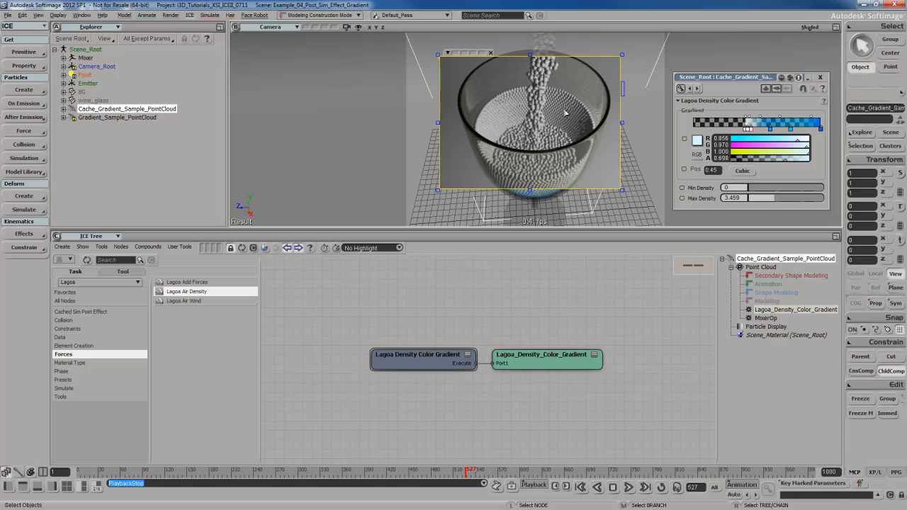
{"action": "key", "text": "shift+q"}
{"action": "key", "text": "s"}
{"action": "right_click_drag", "start_coordinate": [613, 174], "coordinate": [558, 147]}
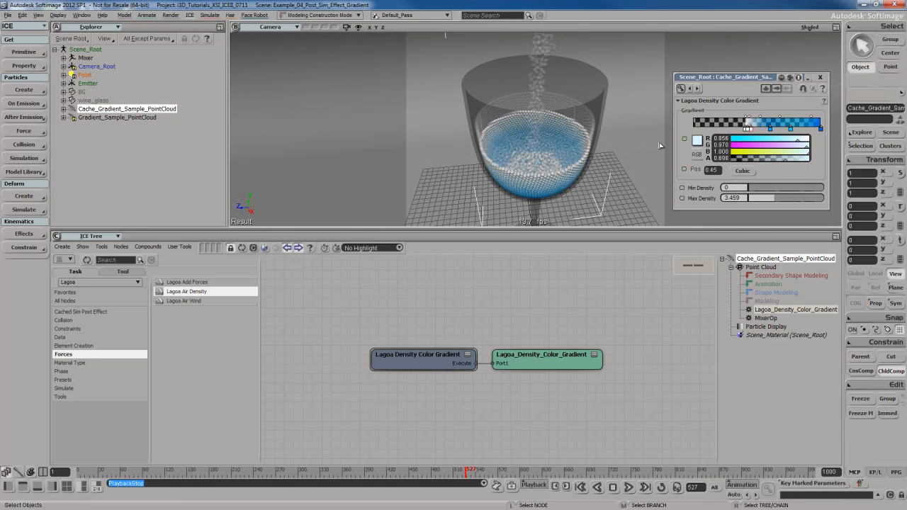
Step: Set the density gradient's Max Density to 1.698 and replay the simulation from the first frame, stopping at frame 136
{"action": "key", "text": "F12"}
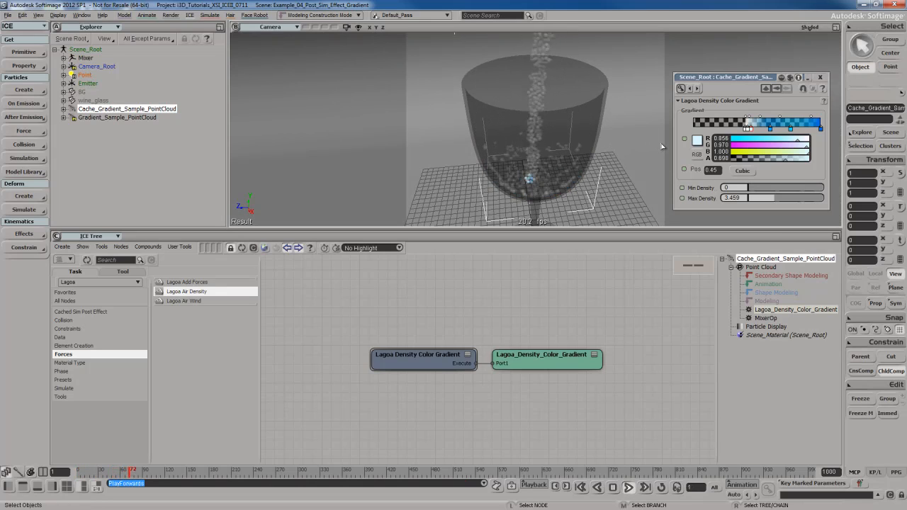
{"action": "key", "text": "Escape"}
{"action": "left_click_drag", "start_coordinate": [774, 200], "coordinate": [760, 201]}
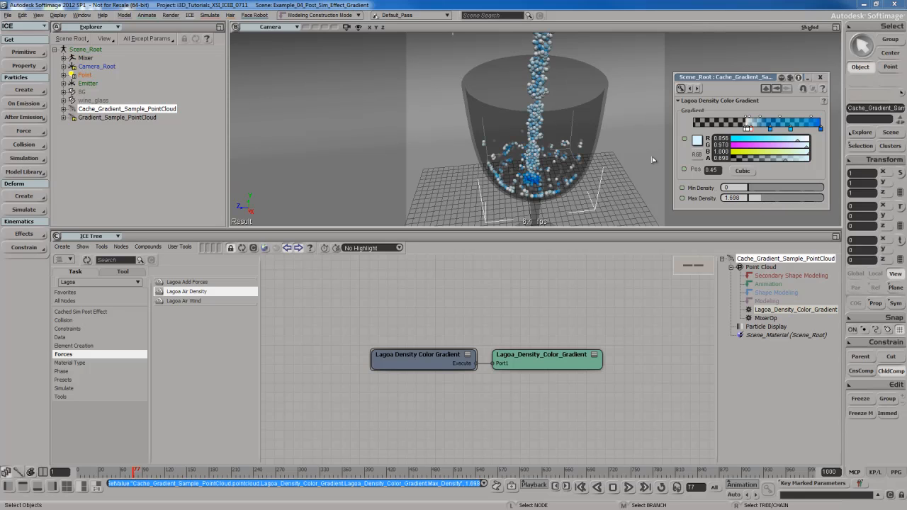
{"action": "key", "text": "Home"}
{"action": "key", "text": "Up"}
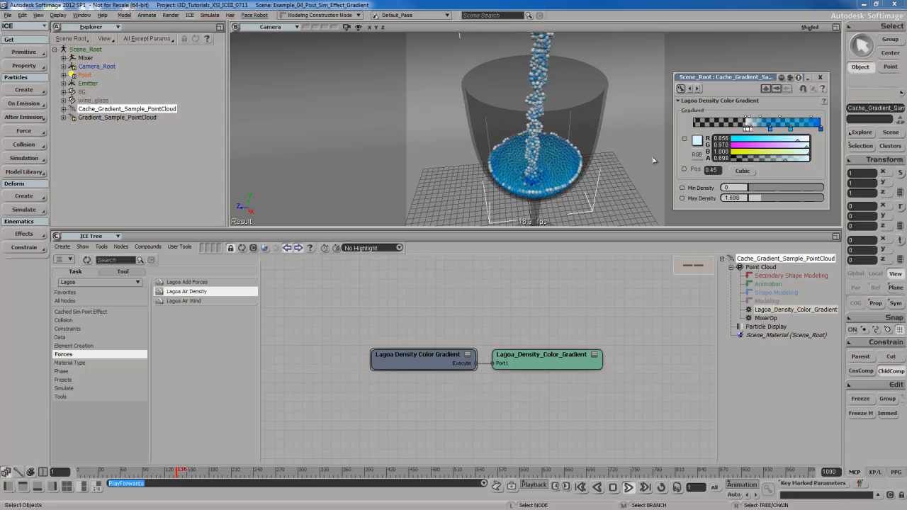
{"action": "key", "text": "Escape"}
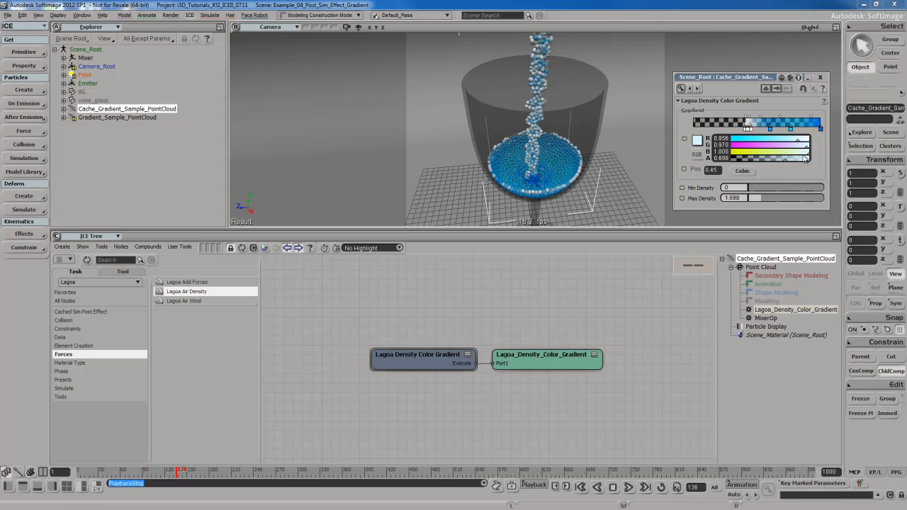
{"action": "left_click_drag", "start_coordinate": [734, 82], "coordinate": [732, 73]}
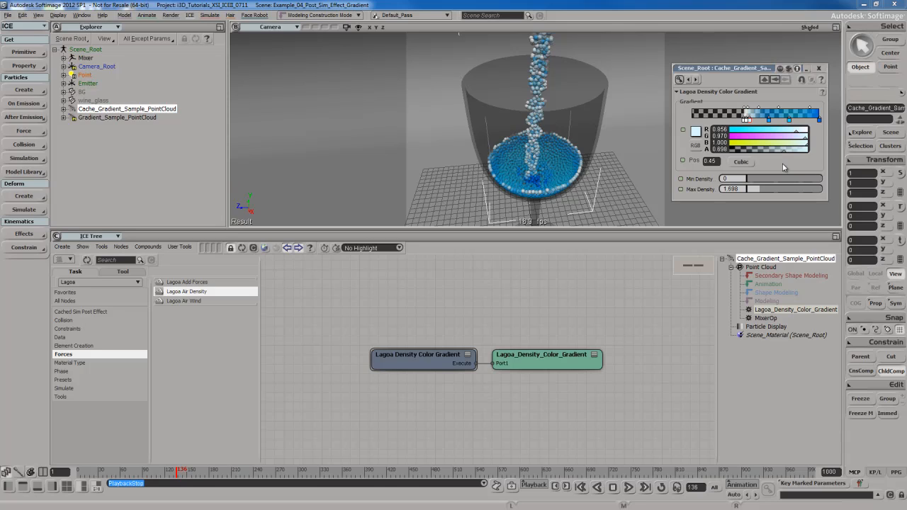
{"action": "left_click", "coordinate": [819, 68]}
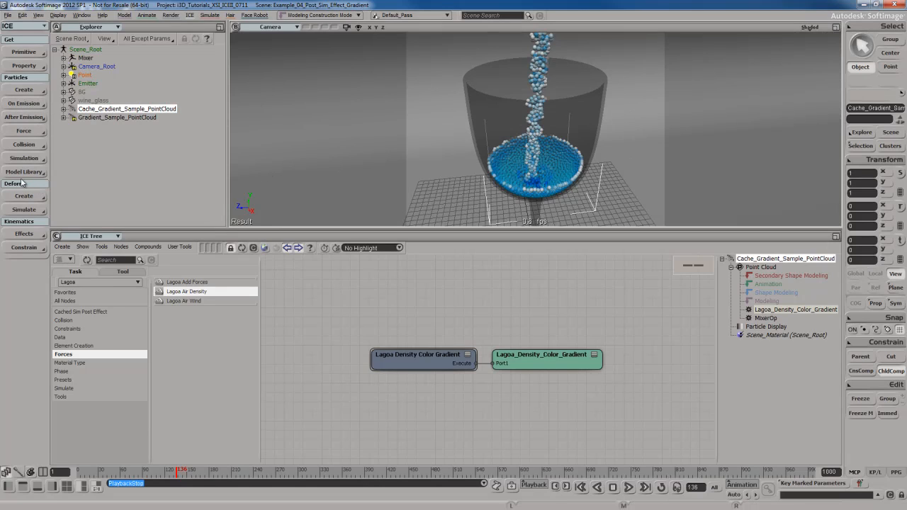
Step: Create a polygonizer surface from the cached point cloud with Detail 3.531, Isolevel 0.481, blur Strength 0 and blur Iterations 1
{"action": "left_click", "coordinate": [23, 90]}
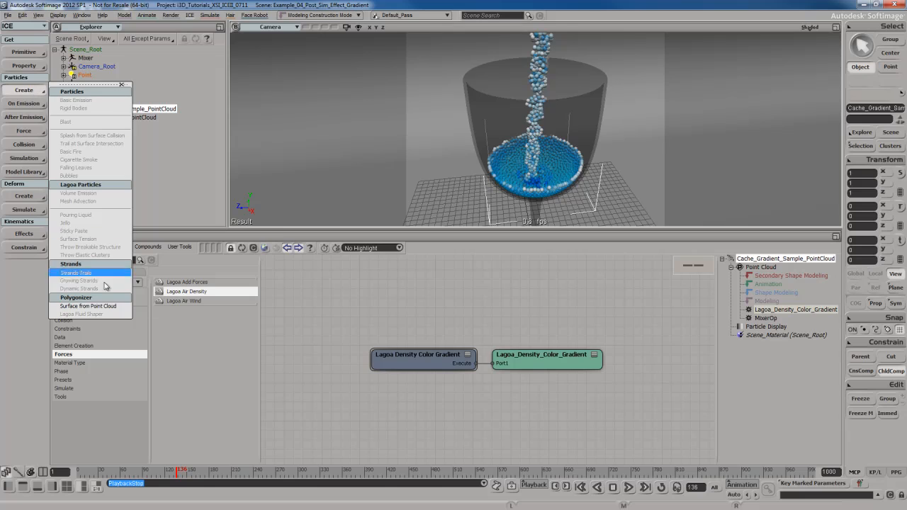
{"action": "left_click", "coordinate": [97, 306]}
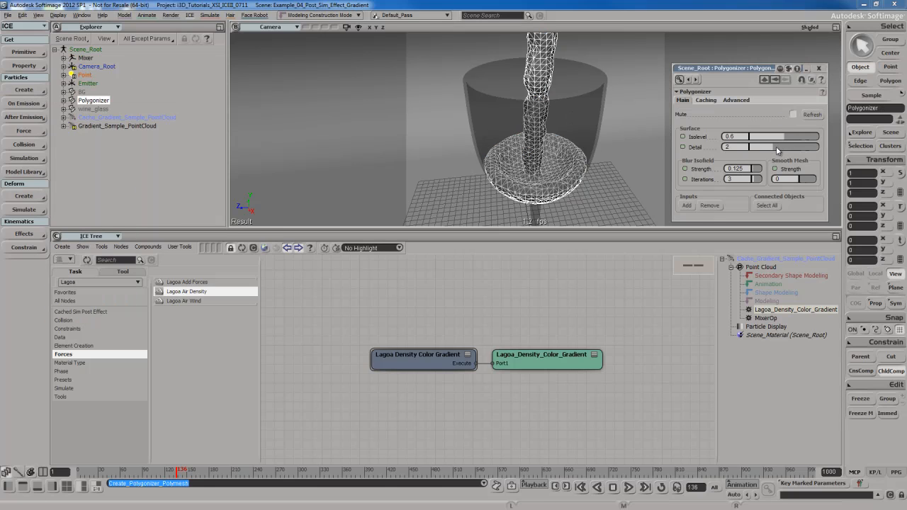
{"action": "left_click_drag", "start_coordinate": [778, 150], "coordinate": [741, 183]}
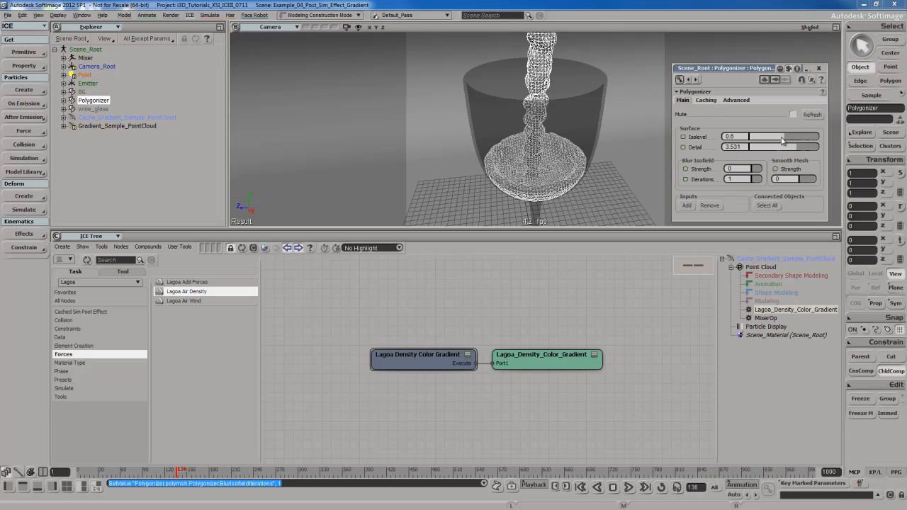
{"action": "left_click_drag", "start_coordinate": [783, 140], "coordinate": [777, 141]}
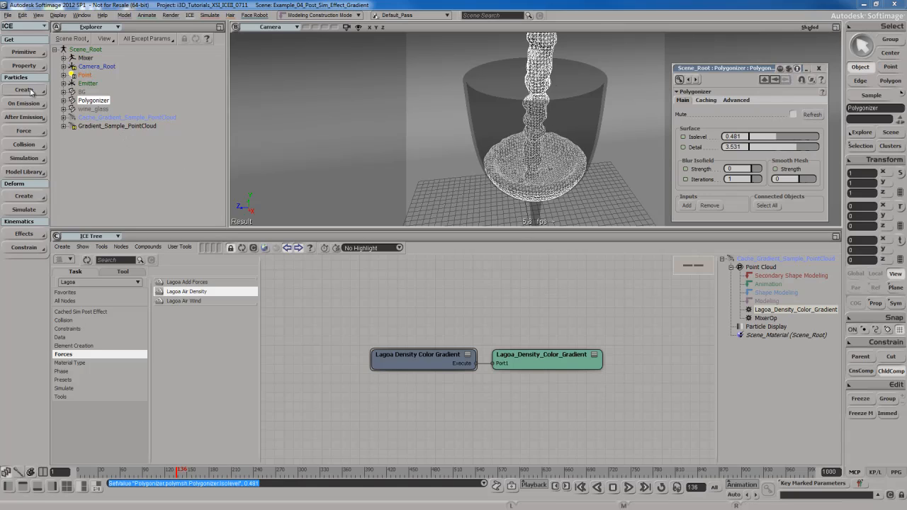
Step: Apply the Lagoa Fluid Shaper deformation to the Polygonizer mesh and set the polygonizer's Isolevel to 0.699
{"action": "left_click", "coordinate": [24, 196]}
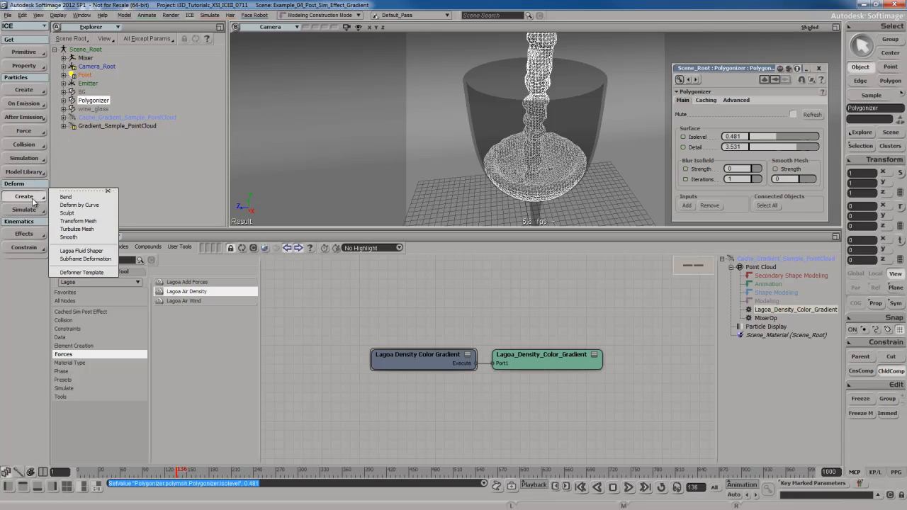
{"action": "left_click", "coordinate": [82, 252]}
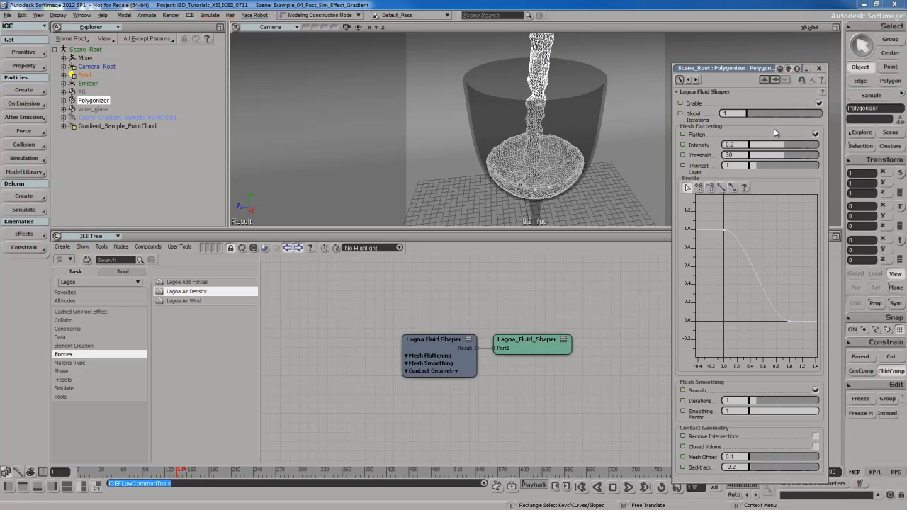
{"action": "left_click", "coordinate": [819, 69]}
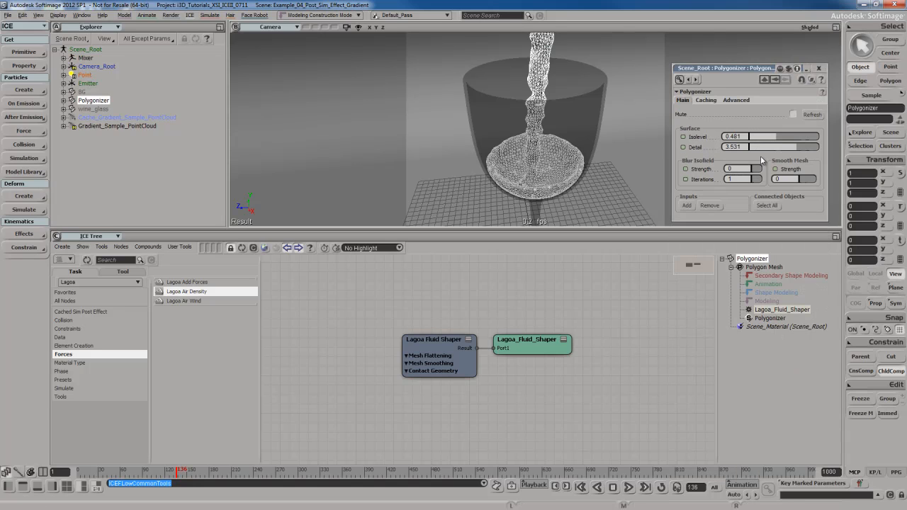
{"action": "left_click_drag", "start_coordinate": [776, 138], "coordinate": [792, 137]}
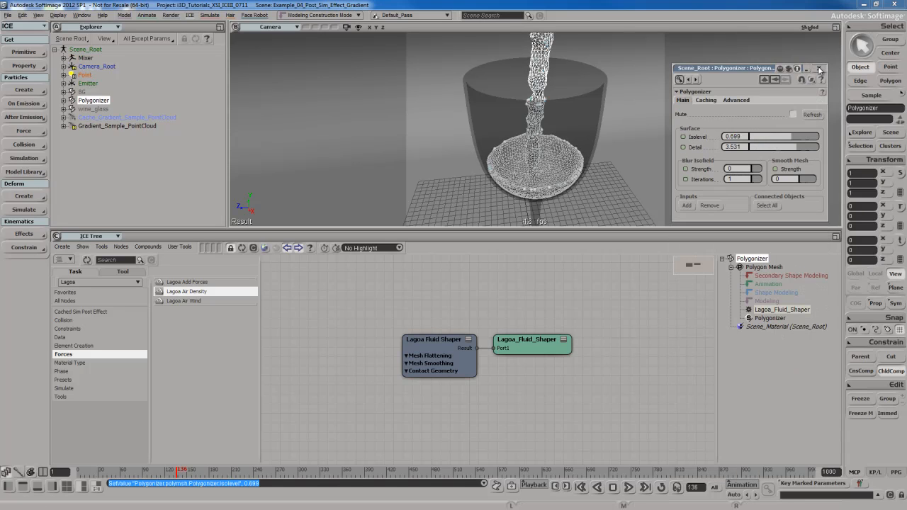
{"action": "left_click", "coordinate": [819, 69]}
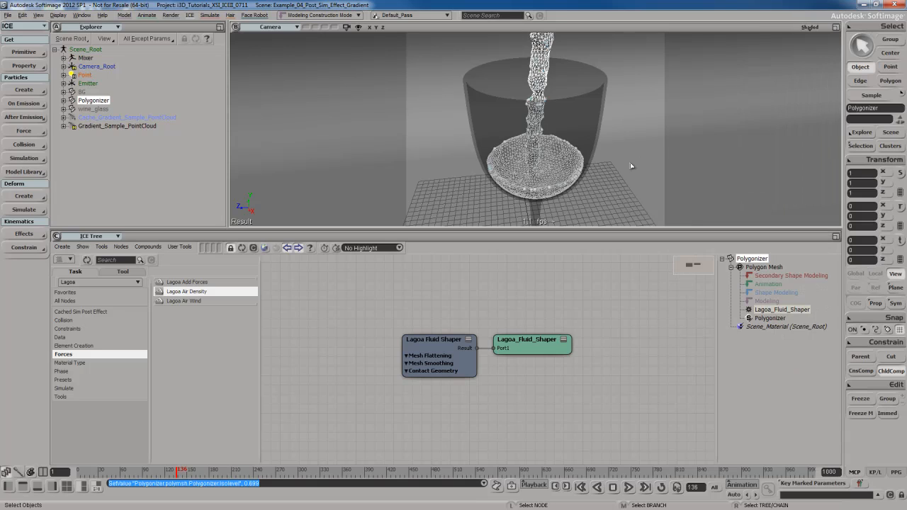
Step: Replay the meshed liquid from the first frame to frame 64 and preview the splash in a temporary render region
{"action": "key", "text": "Home"}
{"action": "key", "text": "Up"}
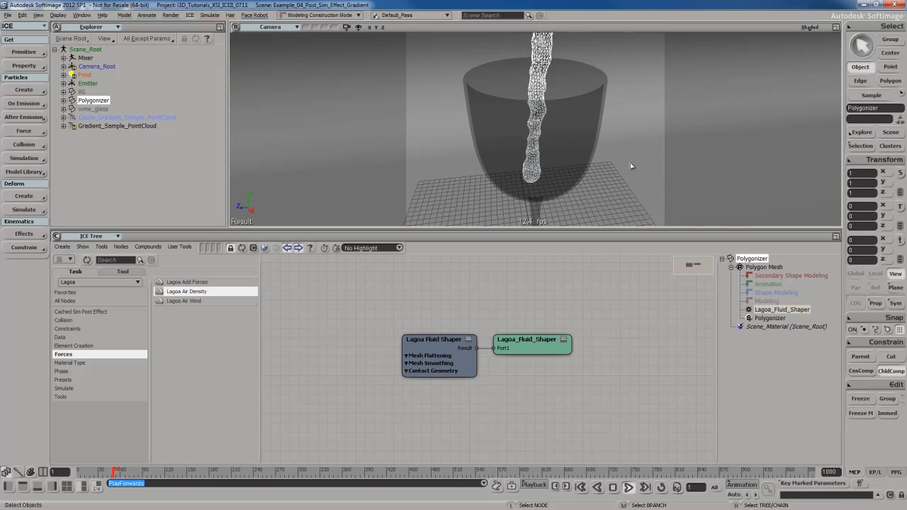
{"action": "key", "text": "Escape"}
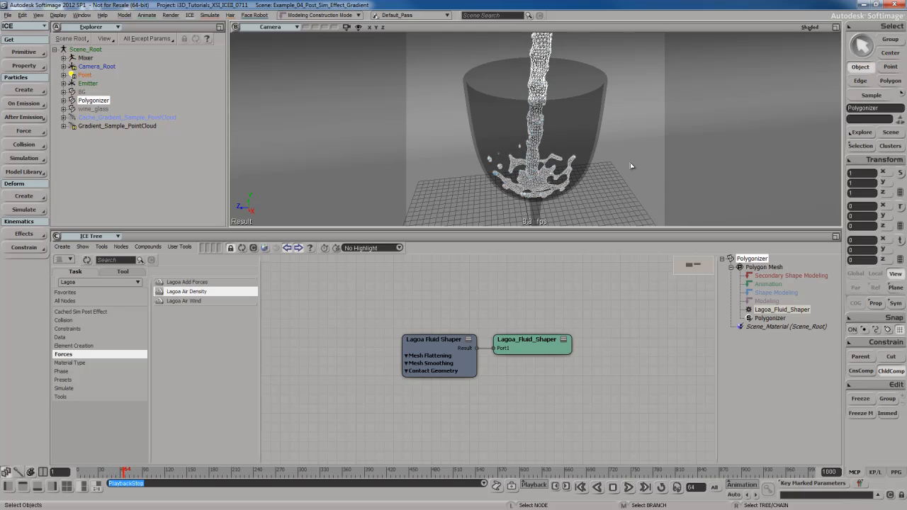
{"action": "key", "text": "q"}
{"action": "left_click_drag", "start_coordinate": [446, 94], "coordinate": [613, 211]}
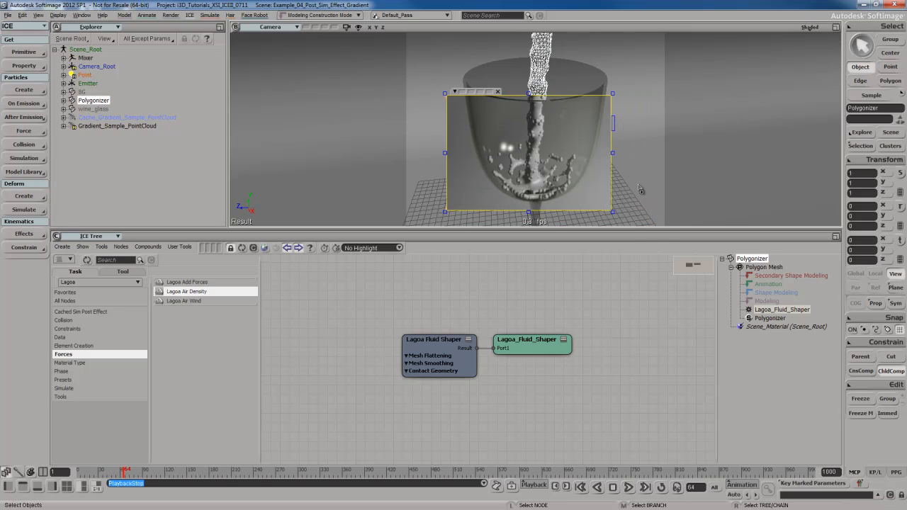
{"action": "key", "text": "shift+q"}
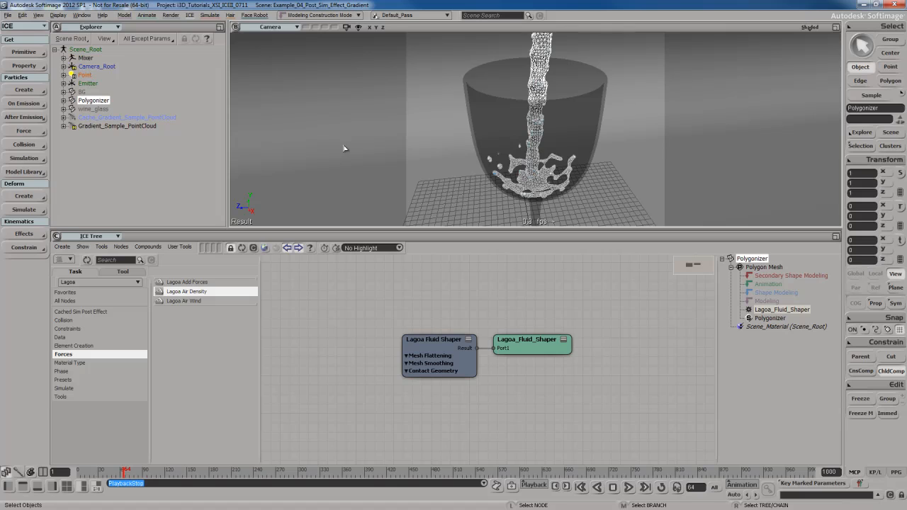
Step: Inspect the Polygonizer mesh's Scene_Material shader network in the Render Tree
{"action": "key", "text": "7"}
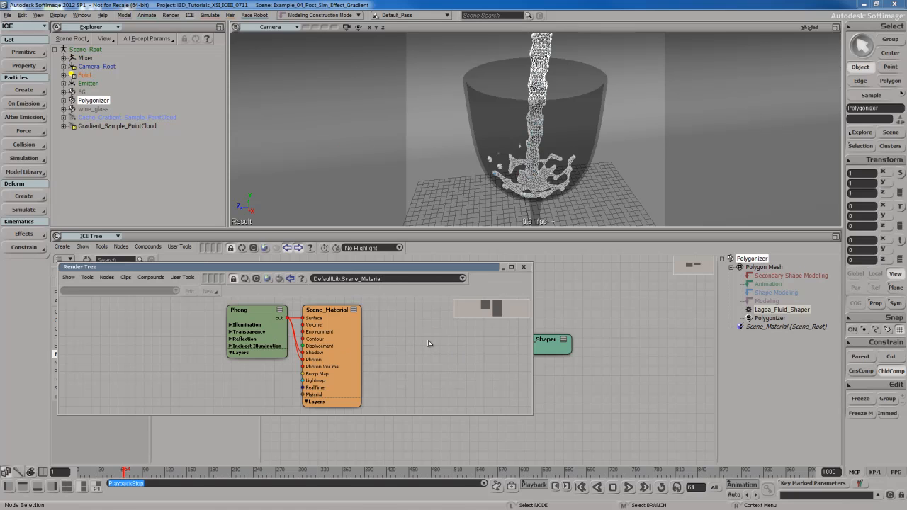
{"action": "left_click", "coordinate": [523, 267]}
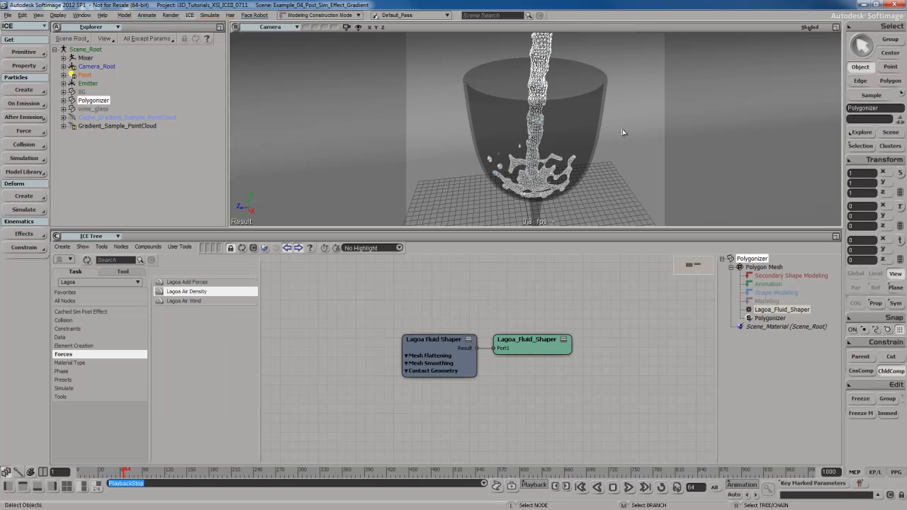